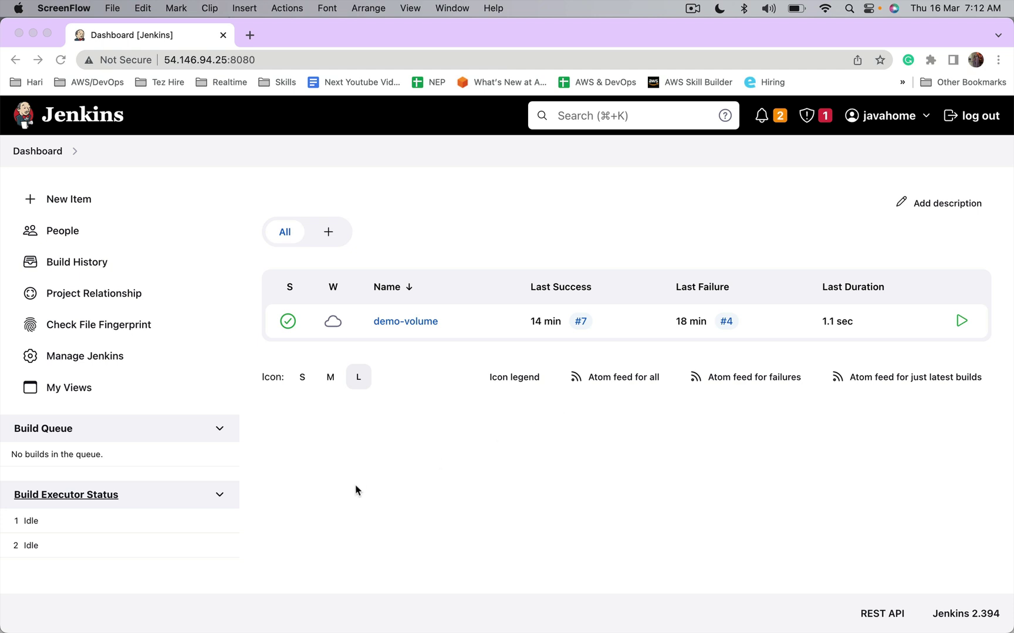
- Go to Manage Jenkins > Manage Plugins and list the available plugins
{"action": "left_click", "coordinate": [72, 358]}
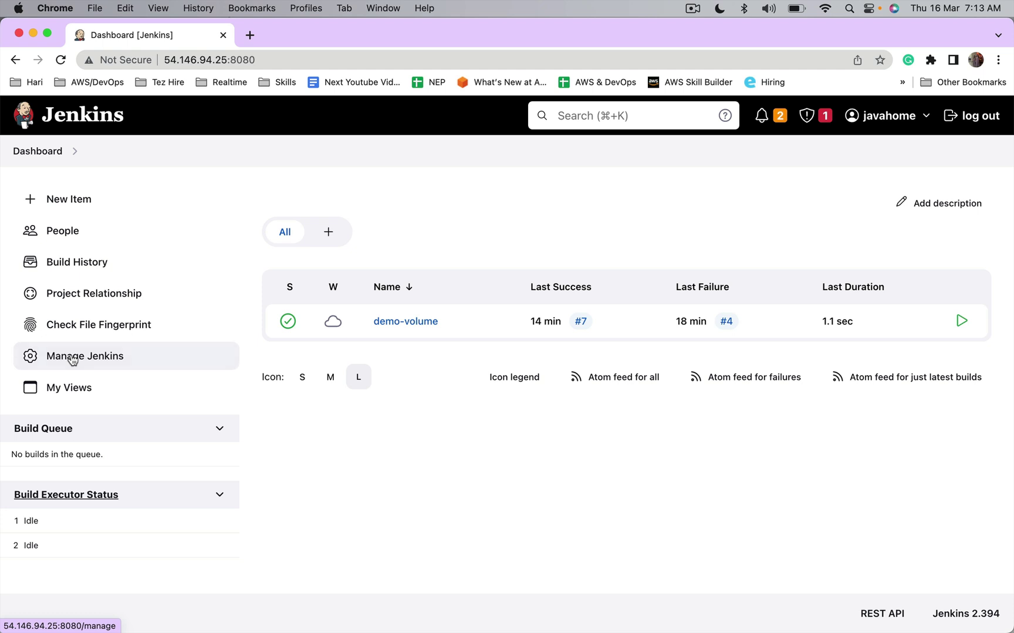
{"action": "left_click", "coordinate": [72, 359]}
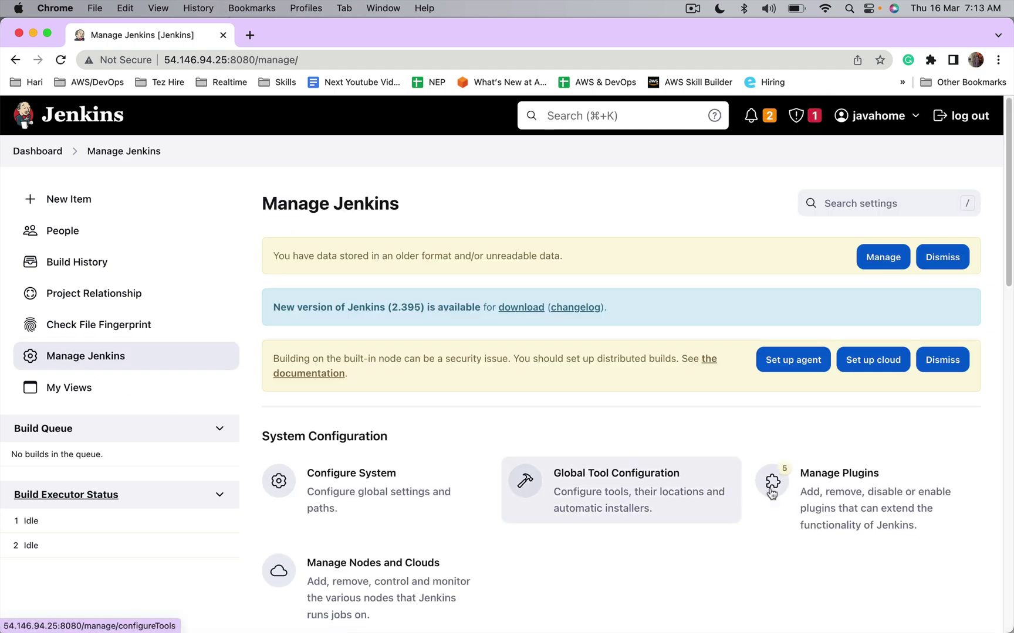
{"action": "left_click", "coordinate": [855, 487]}
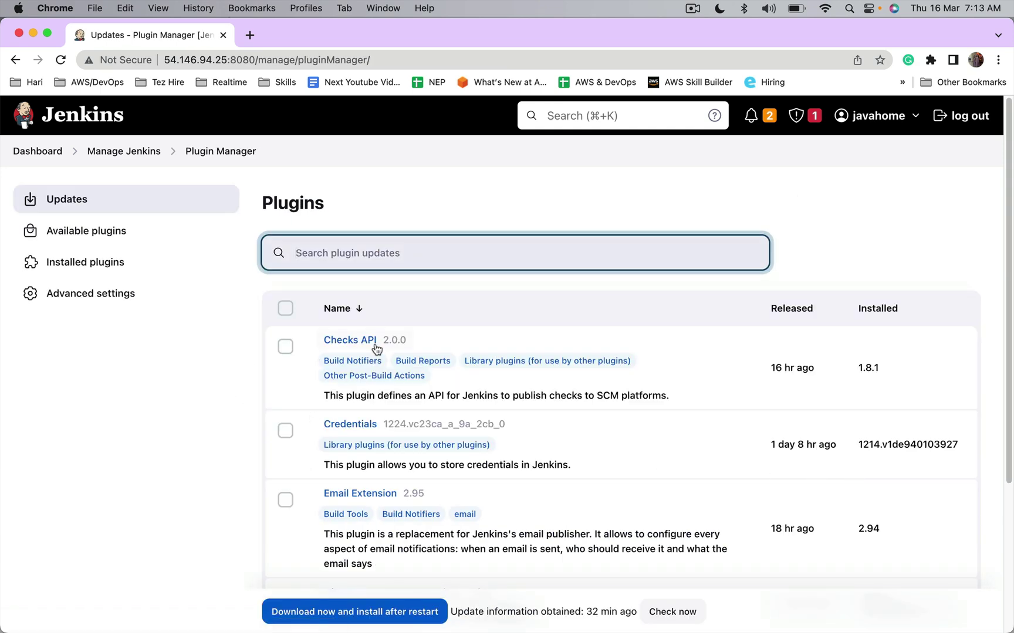
{"action": "left_click", "coordinate": [78, 234]}
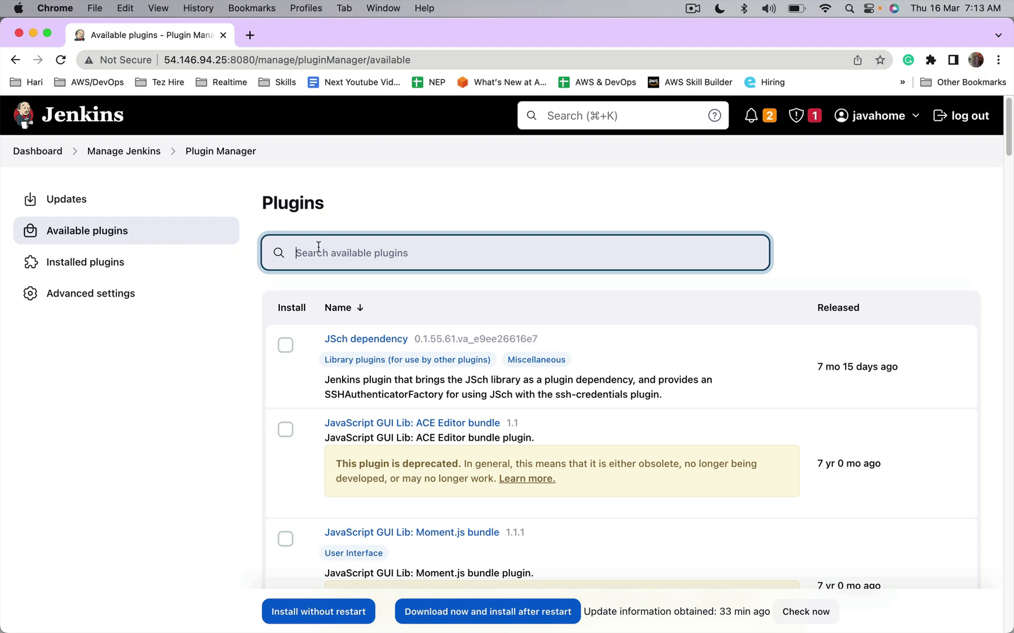
{"action": "type", "text": "List Git Branches Parameter"}
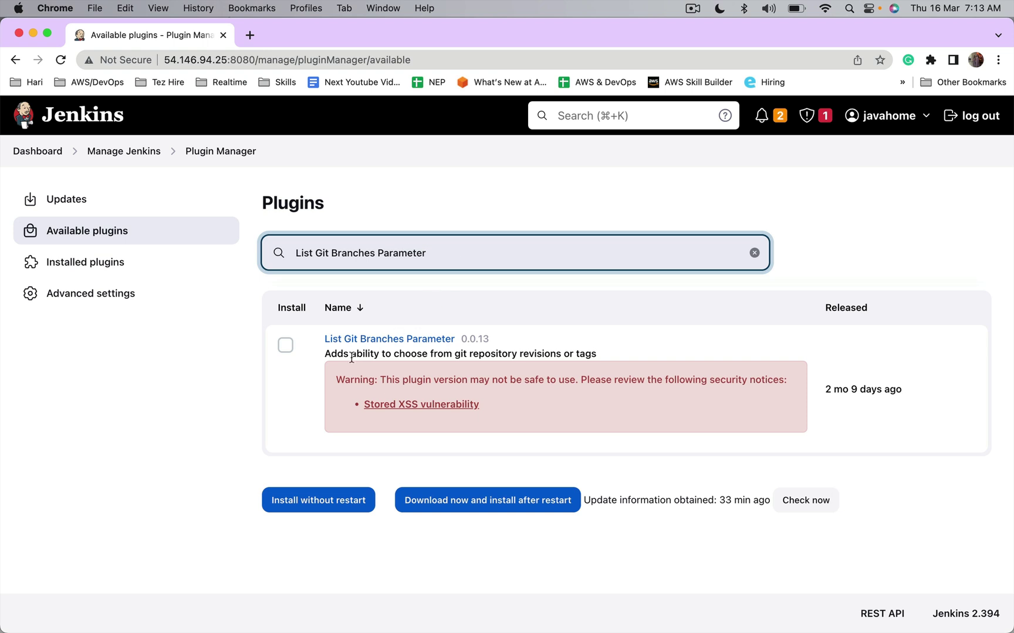
- Select the List Git Branches Parameter plugin and install it without restart
{"action": "left_click", "coordinate": [285, 346]}
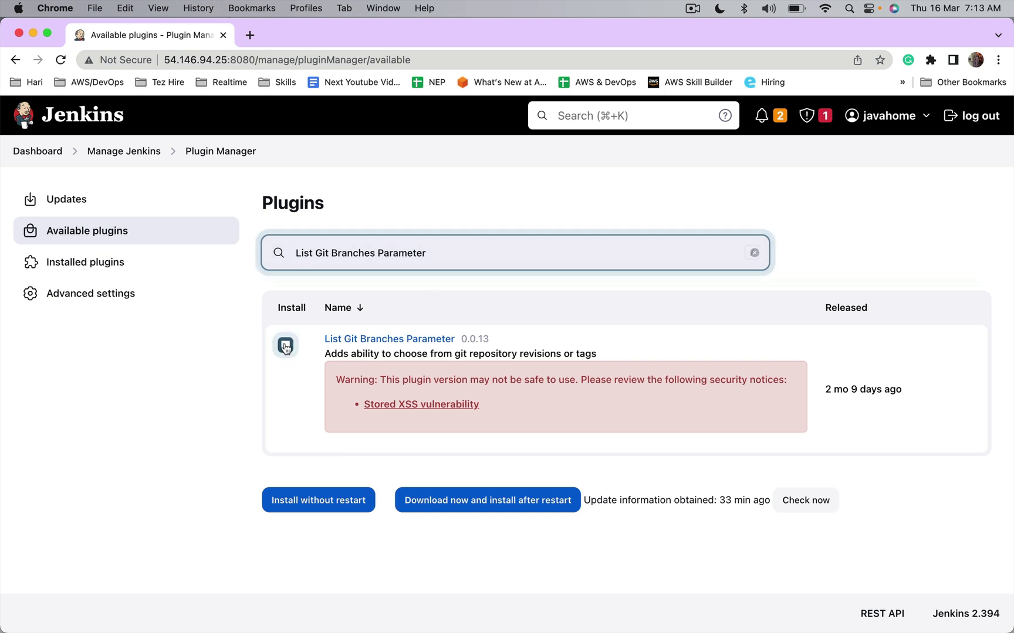
{"action": "left_click", "coordinate": [331, 499]}
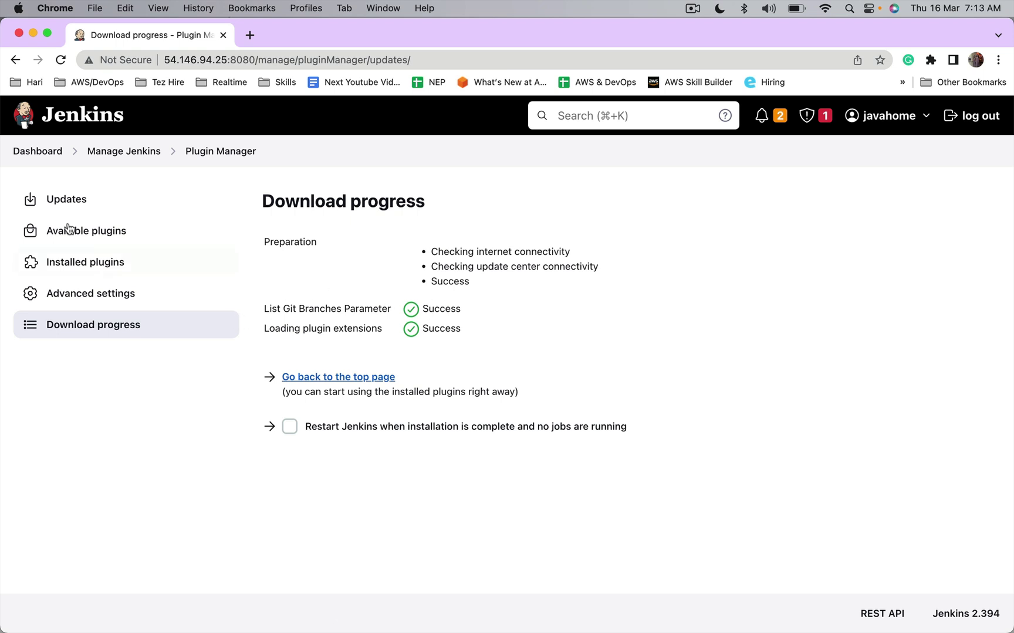
- Create a new Pipeline job named git-list-branches and land on its configuration page
{"action": "left_click", "coordinate": [25, 153]}
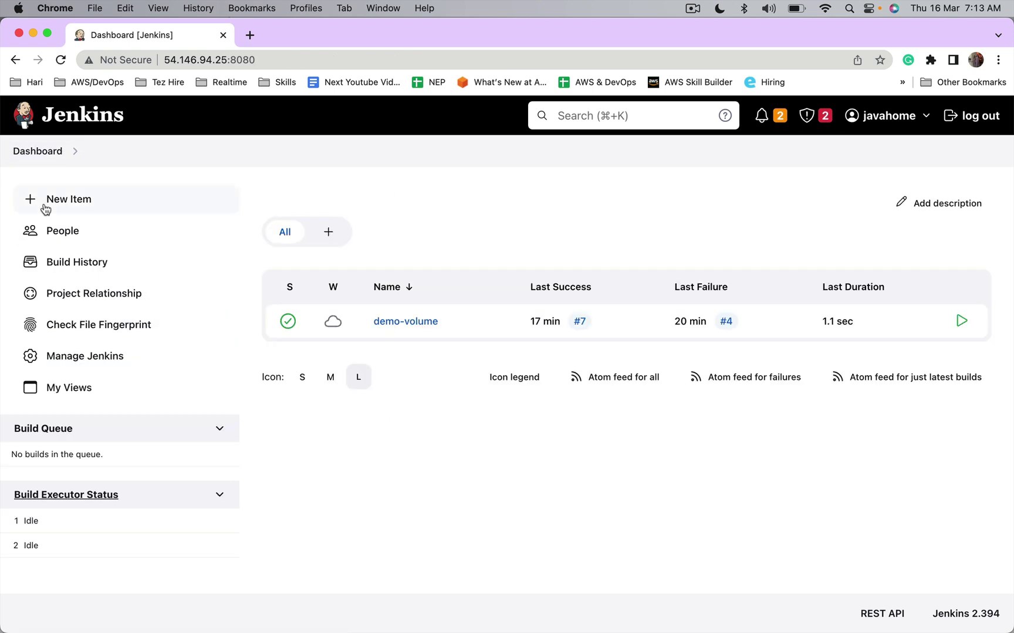
{"action": "left_click", "coordinate": [81, 202]}
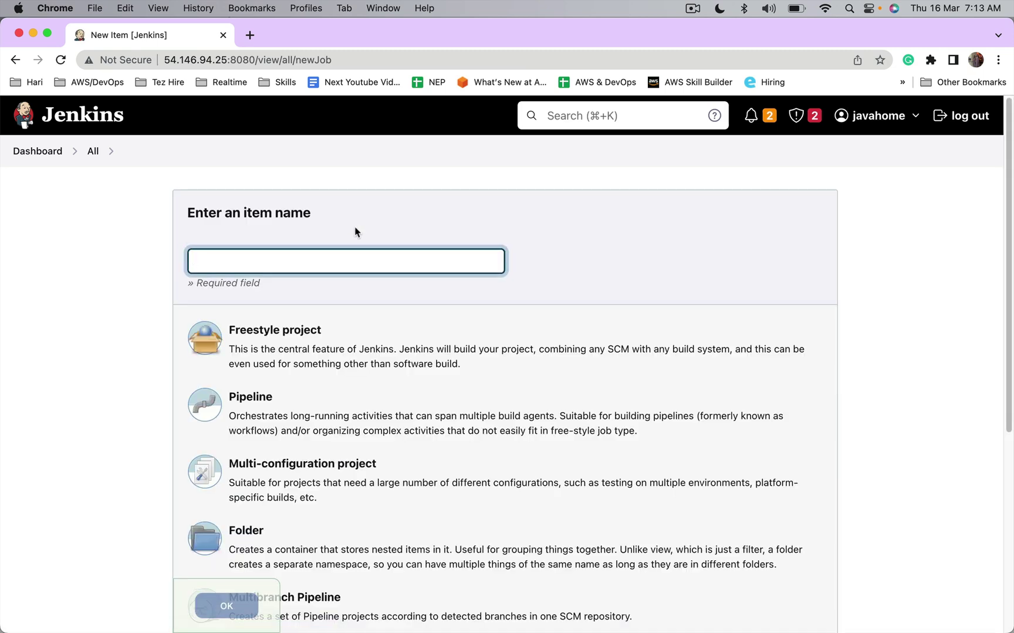
{"action": "type", "text": "git"}
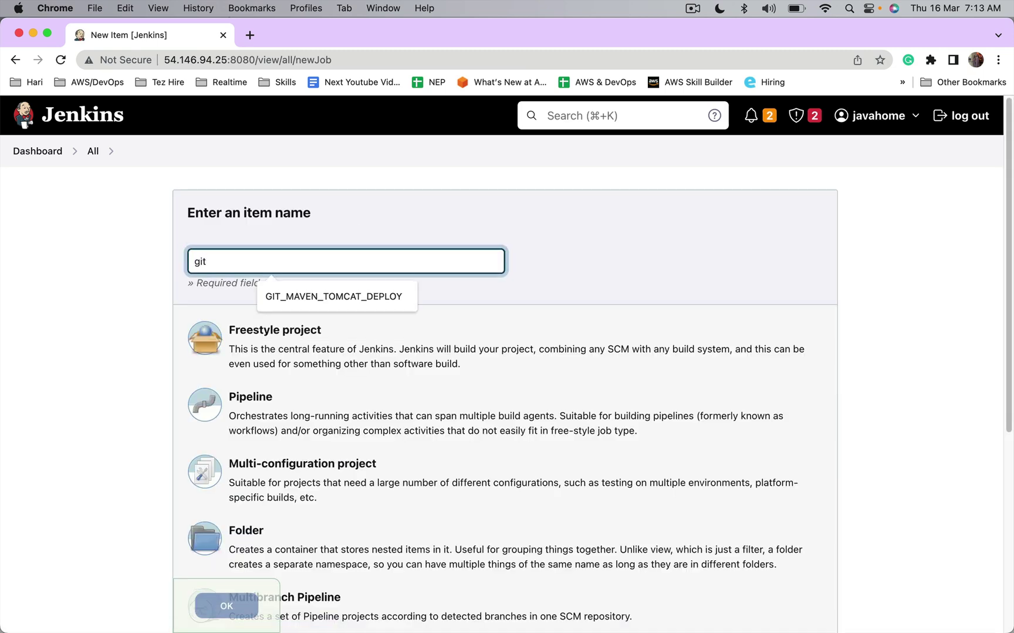
{"action": "type", "text": "-list"}
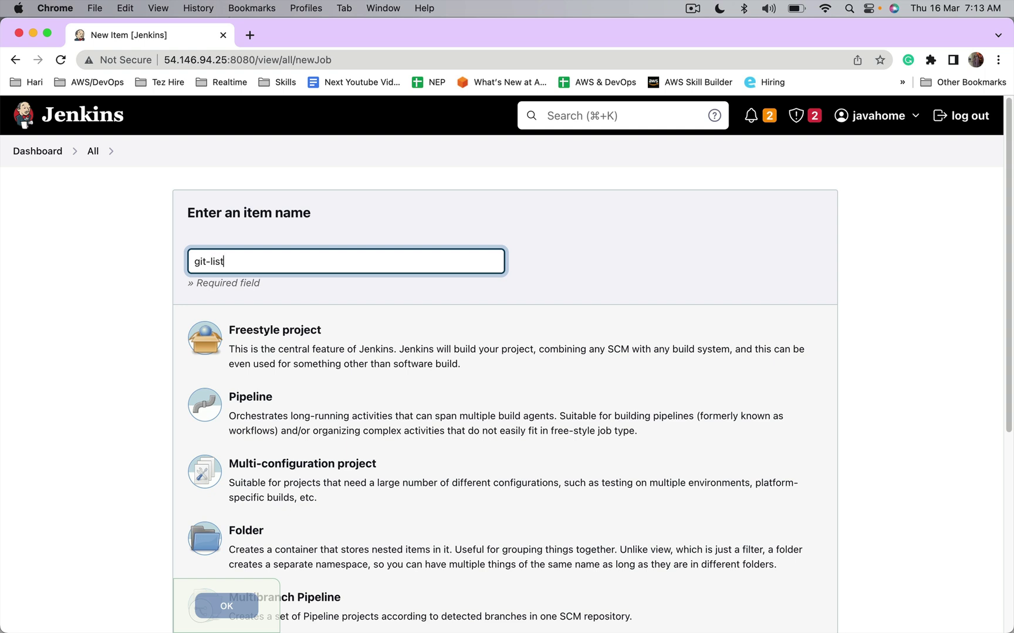
{"action": "type", "text": "-branches"}
{"action": "left_click", "coordinate": [261, 401]}
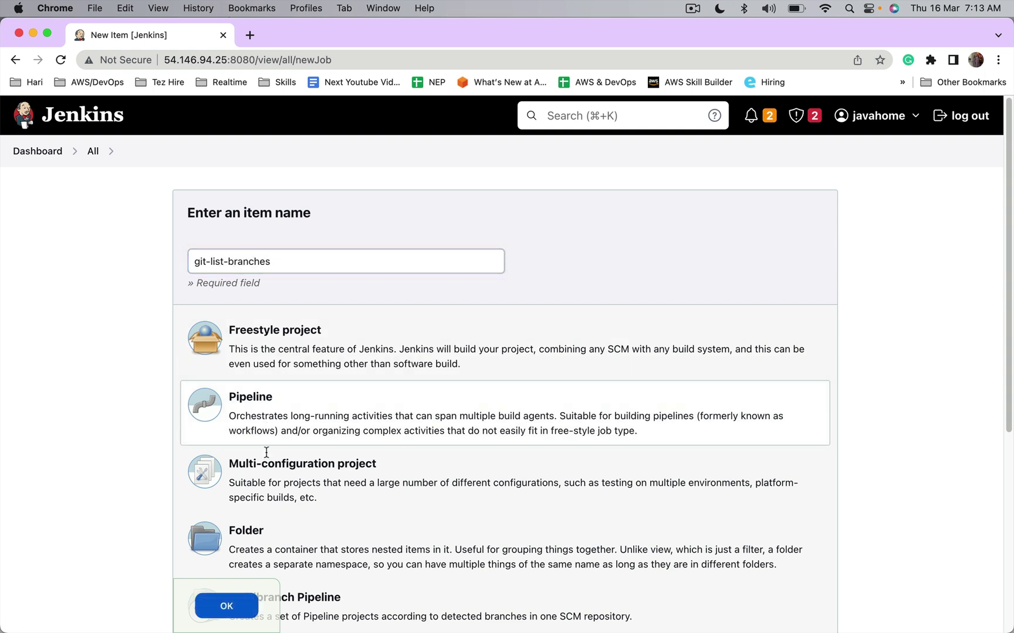
{"action": "left_click", "coordinate": [220, 607]}
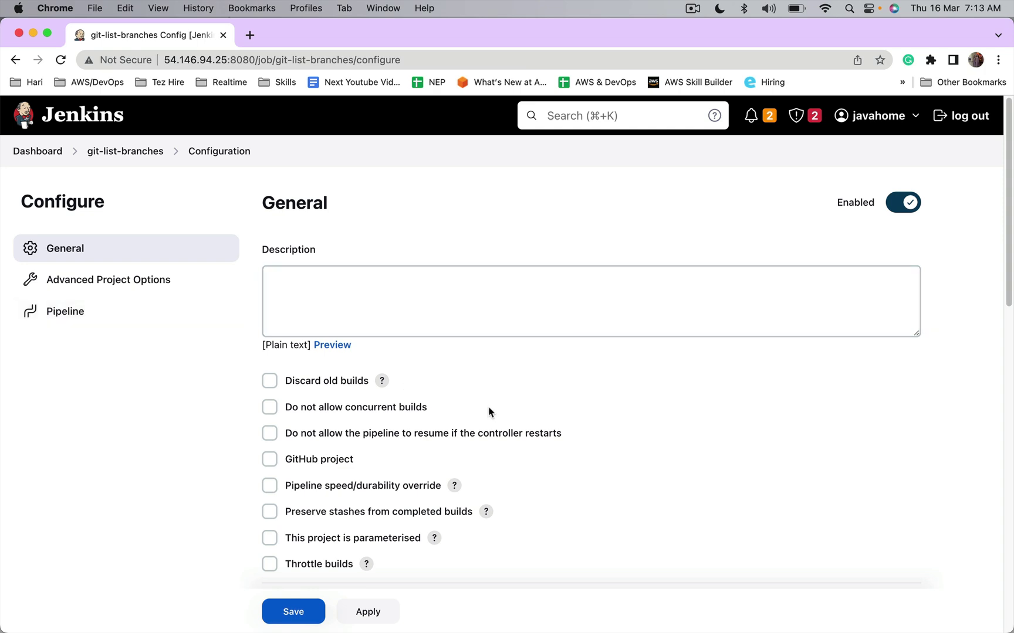
{"action": "scroll", "coordinate": [491, 413], "scroll_direction": "down", "scroll_amount": 3}
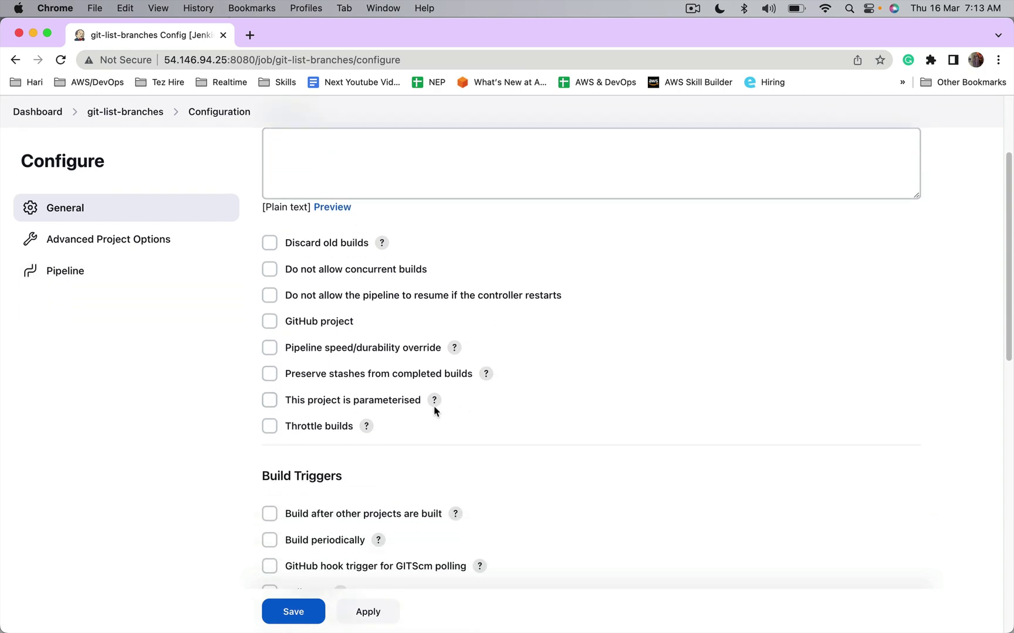
{"action": "scroll", "coordinate": [558, 414], "scroll_direction": "down", "scroll_amount": 9}
{"action": "scroll", "coordinate": [349, 482], "scroll_direction": "down", "scroll_amount": 2}
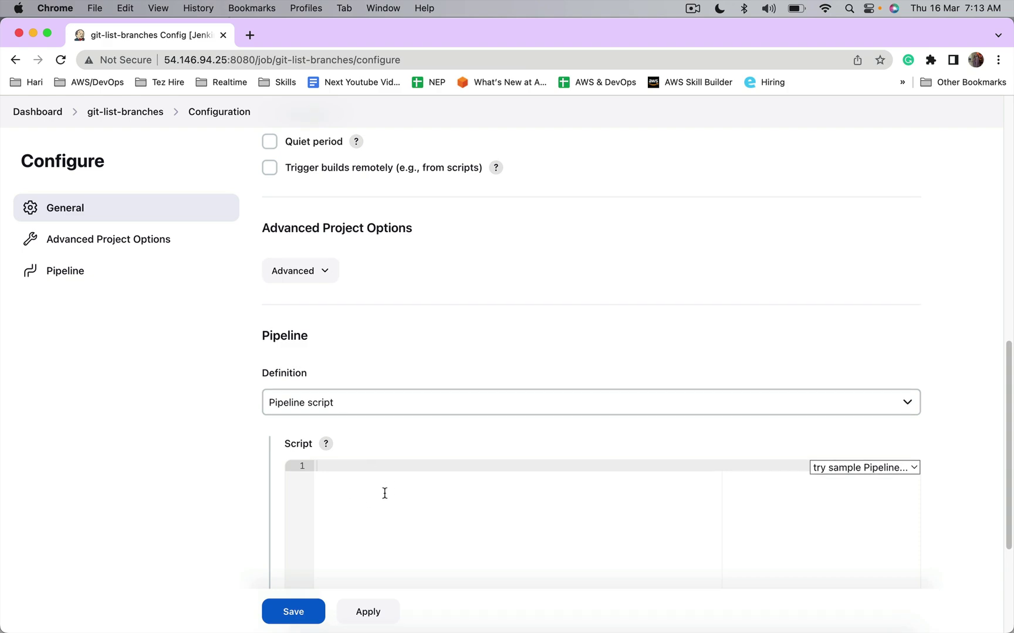
{"action": "scroll", "coordinate": [383, 488], "scroll_direction": "up", "scroll_amount": 3}
{"action": "scroll", "coordinate": [354, 340], "scroll_direction": "up", "scroll_amount": 3}
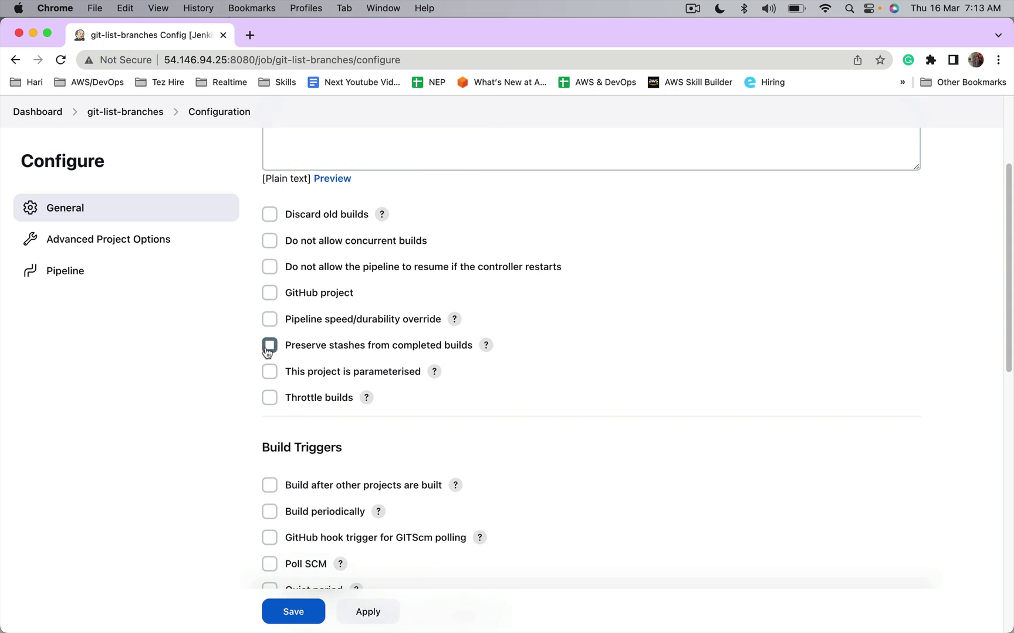
- Enable 'This project is parameterised' and add a 'List Git branches (and more)' parameter
{"action": "left_click", "coordinate": [269, 372]}
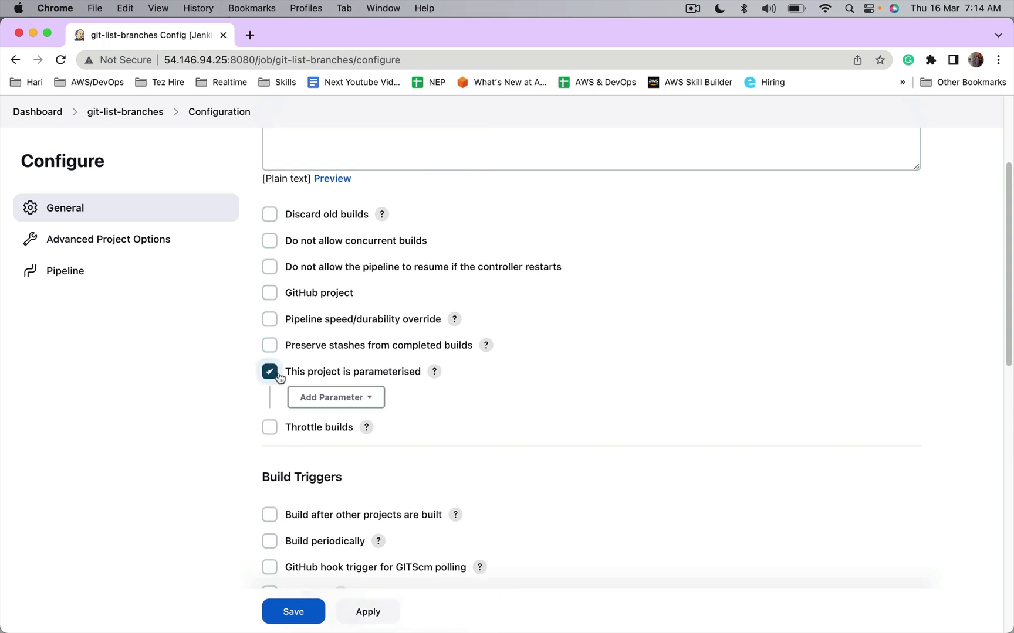
{"action": "left_click", "coordinate": [349, 398]}
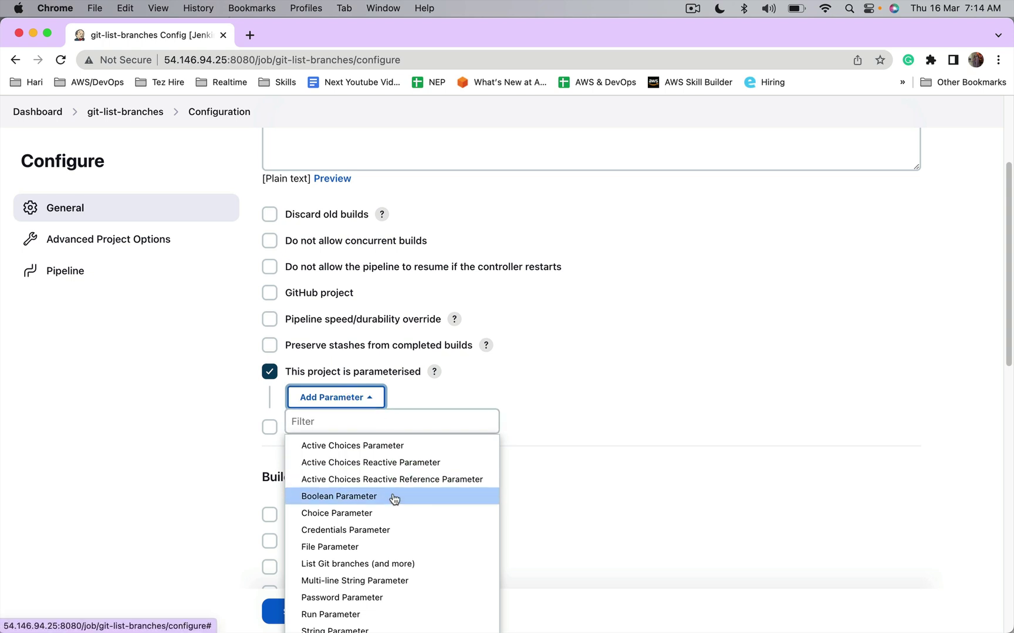
{"action": "scroll", "coordinate": [394, 504], "scroll_direction": "down", "scroll_amount": 2}
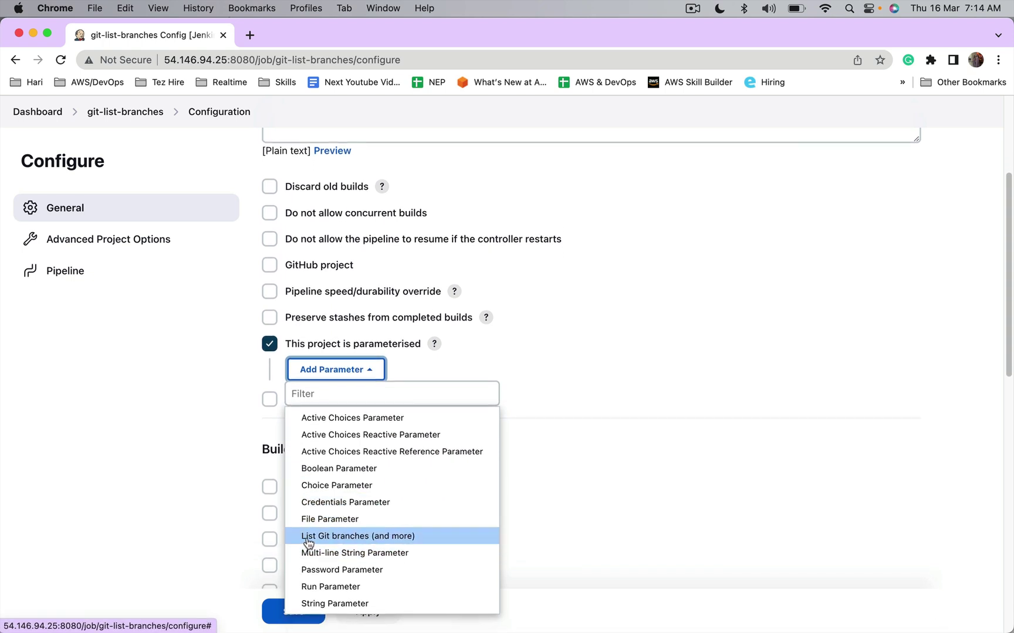
{"action": "left_click", "coordinate": [362, 538]}
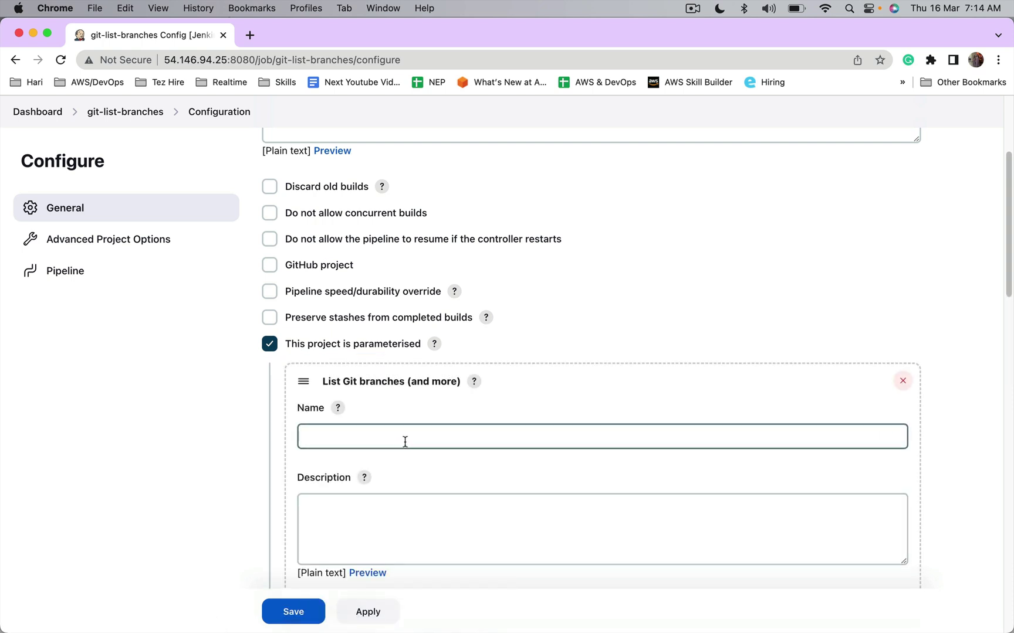
{"action": "left_click", "coordinate": [405, 444]}
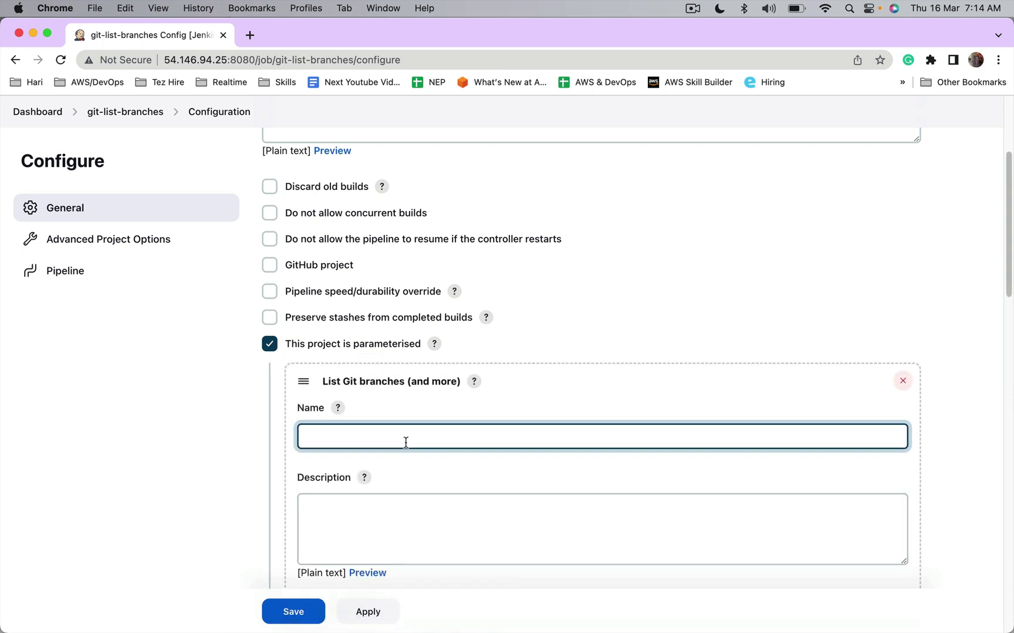
{"action": "type", "text": "branchNa"}
{"action": "type", "text": "me"}
{"action": "scroll", "coordinate": [404, 441], "scroll_direction": "down", "scroll_amount": 2}
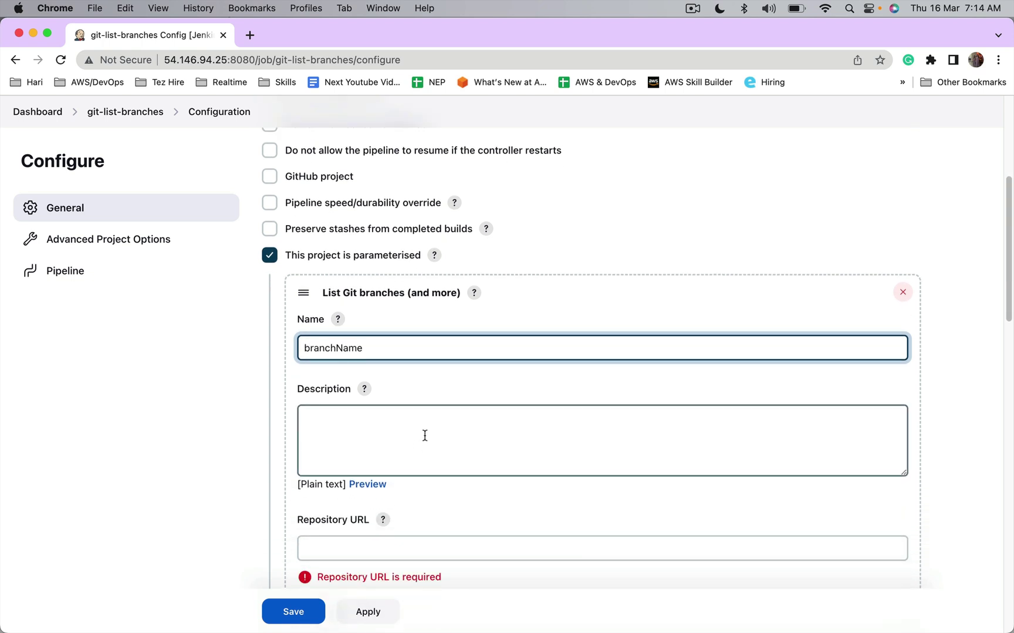
{"action": "left_click", "coordinate": [424, 436]}
{"action": "type", "text": "Choose "}
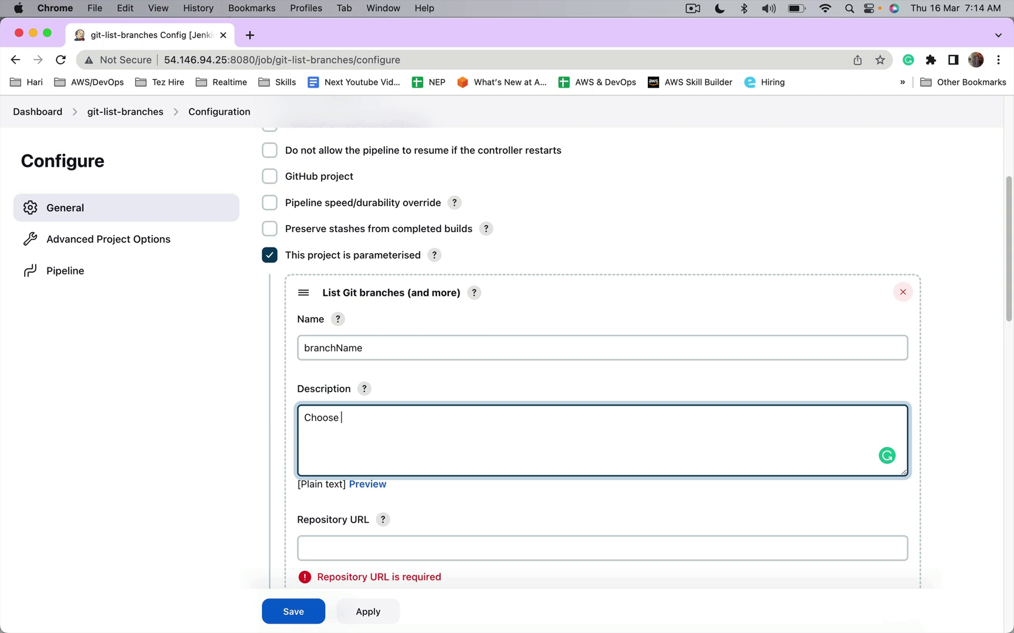
{"action": "type", "text": "b"}
{"action": "key", "text": "BackSpace"}
{"action": "type", "text": "a branch "}
{"action": "type", "text": "to build"}
{"action": "scroll", "coordinate": [602, 356], "scroll_direction": "down", "scroll_amount": 1}
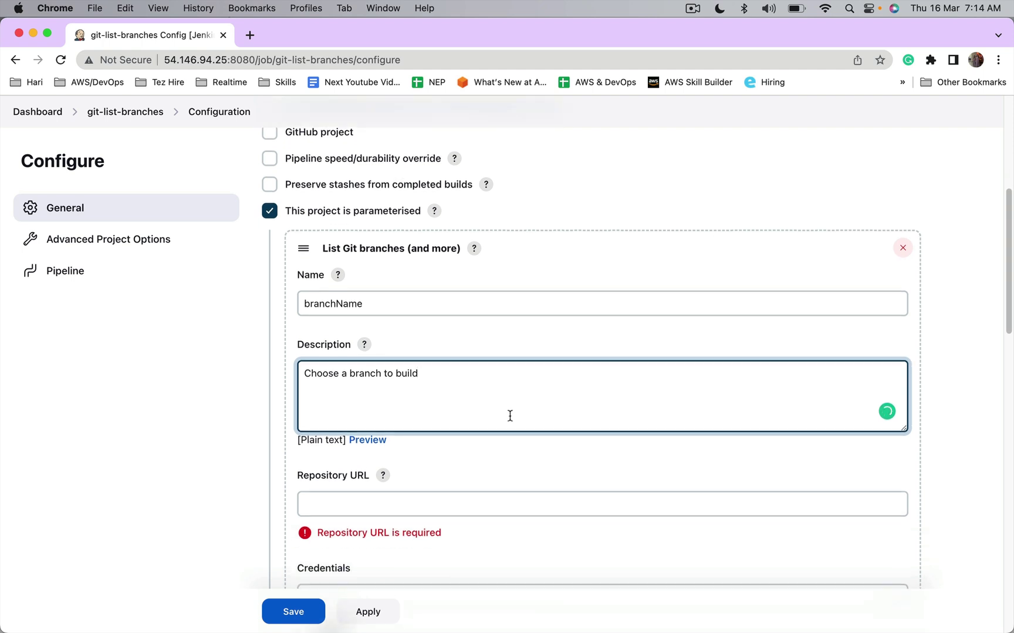
{"action": "scroll", "coordinate": [510, 417], "scroll_direction": "down", "scroll_amount": 1}
{"action": "scroll", "coordinate": [511, 421], "scroll_direction": "down", "scroll_amount": 1}
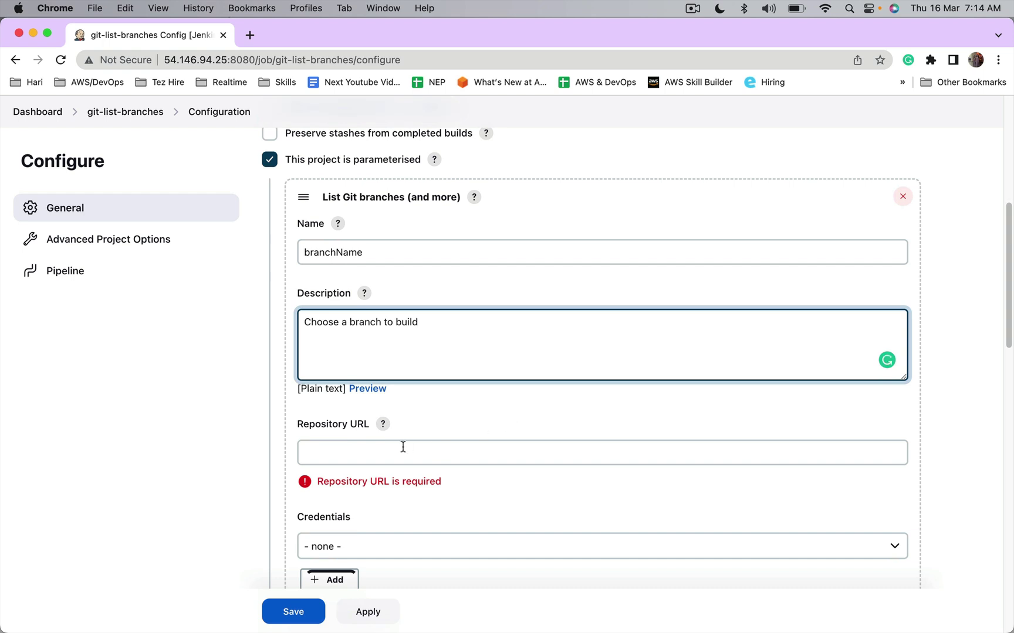
{"action": "left_click", "coordinate": [386, 452]}
{"action": "type", "text": "ht"}
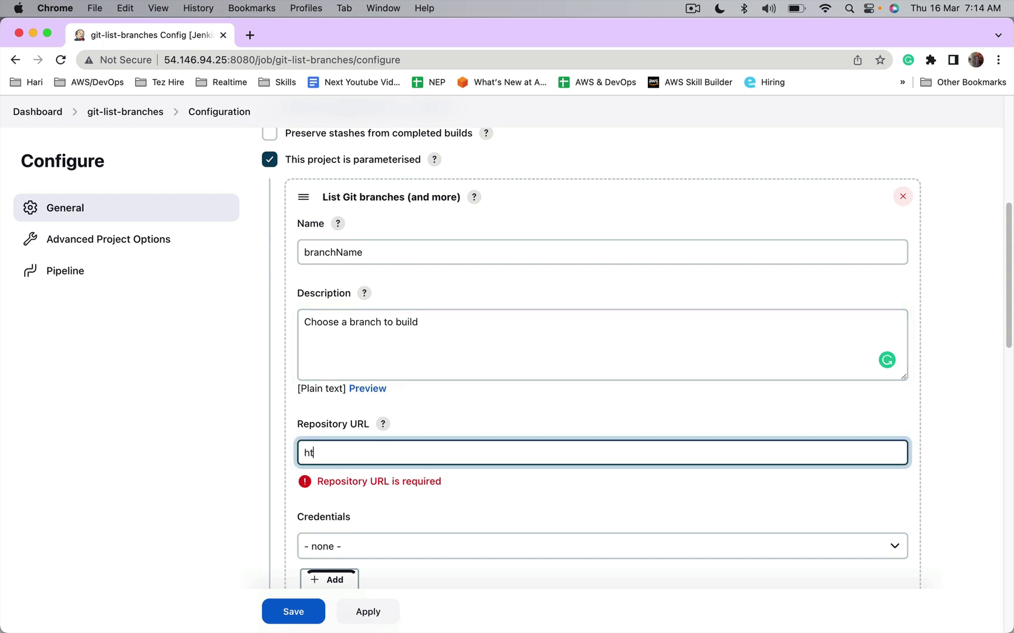
{"action": "type", "text": "pp"}
{"action": "key", "text": "BackSpace"}
{"action": "key", "text": "BackSpace"}
{"action": "type", "text": "tp"}
{"action": "type", "text": ":"}
{"action": "type", "text": "//g"}
{"action": "type", "text": "ithub.c"}
{"action": "type", "text": "om/"}
{"action": "type", "text": "javahomet"}
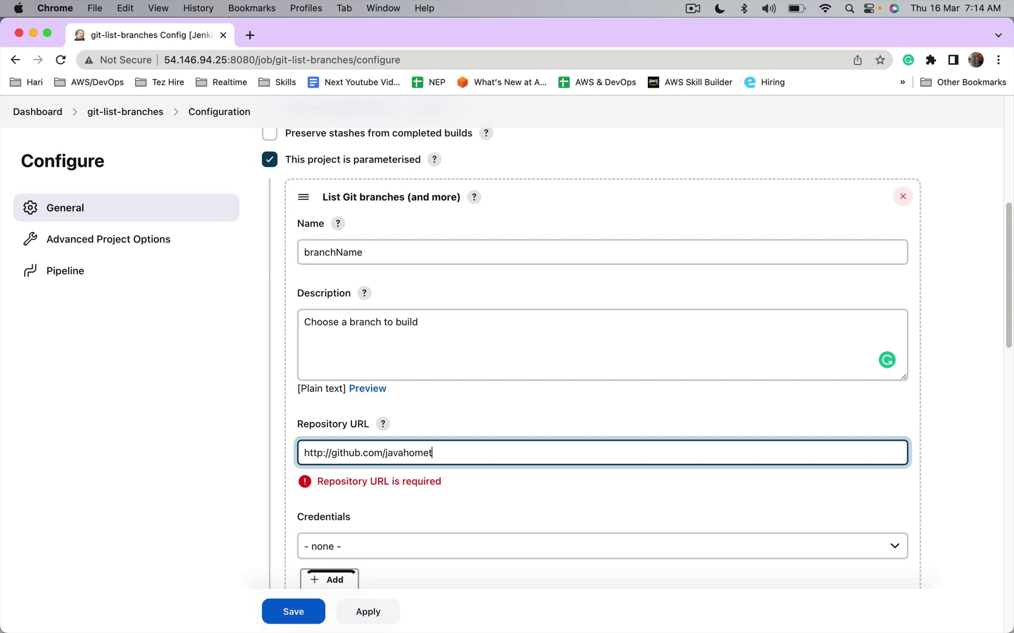
{"action": "type", "text": "ech/m"}
{"action": "type", "text": "yweb"}
{"action": "scroll", "coordinate": [487, 425], "scroll_direction": "down", "scroll_amount": 2}
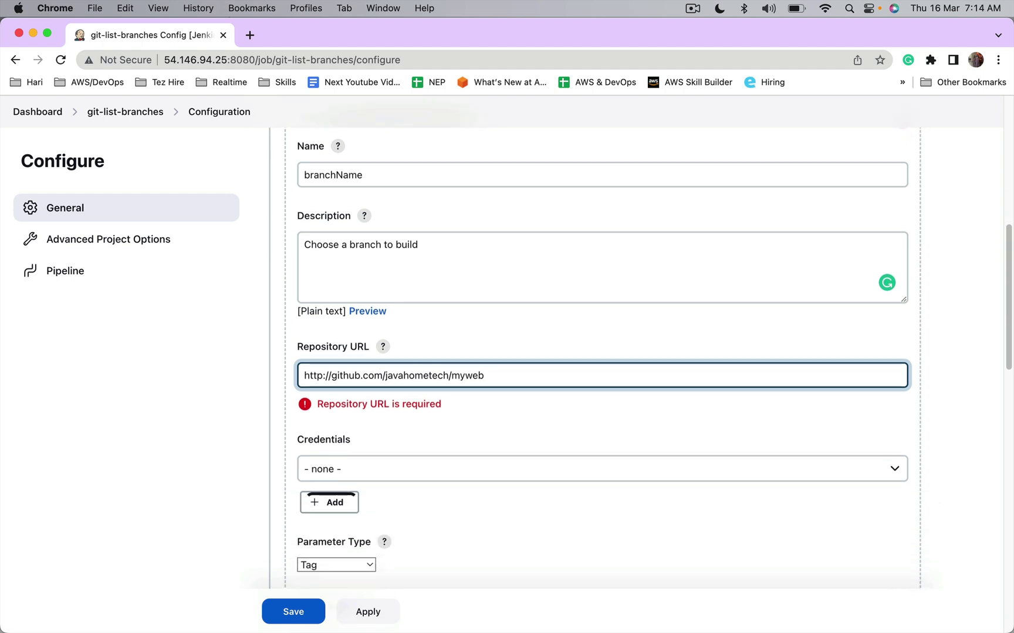
- Select and copy the whole repository URL for later reuse
{"action": "double_click", "coordinate": [502, 376]}
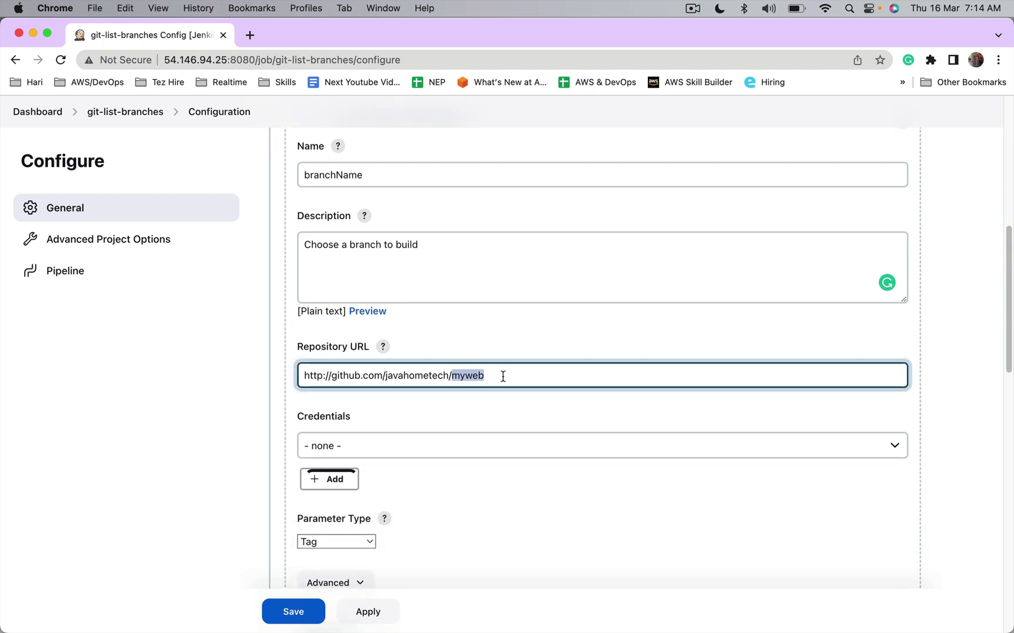
{"action": "double_click", "coordinate": [504, 376]}
{"action": "key", "text": "super+a"}
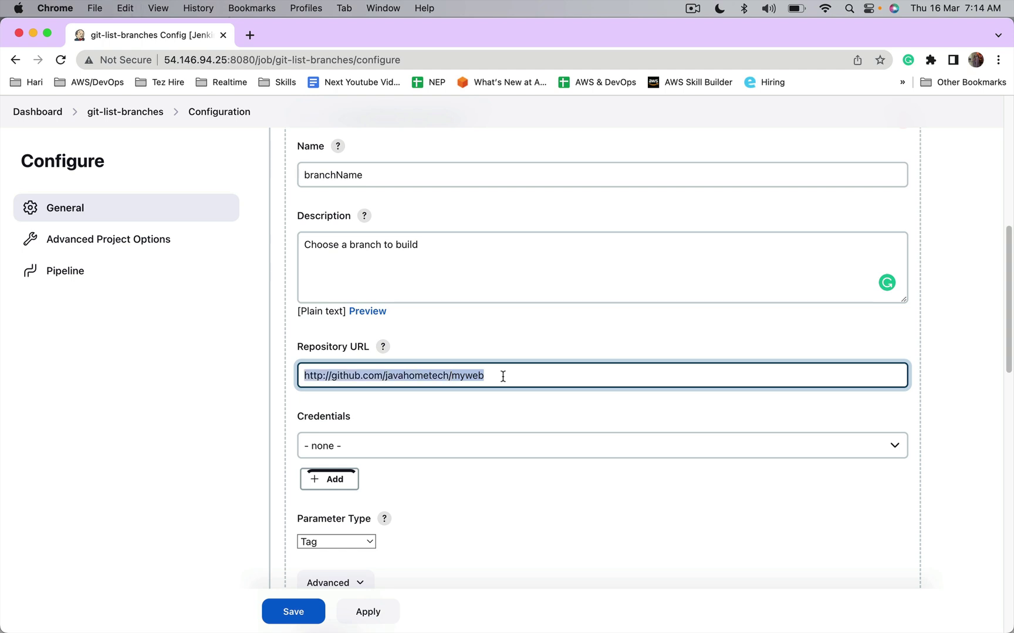
{"action": "key", "text": "super+c"}
{"action": "left_click", "coordinate": [345, 441]}
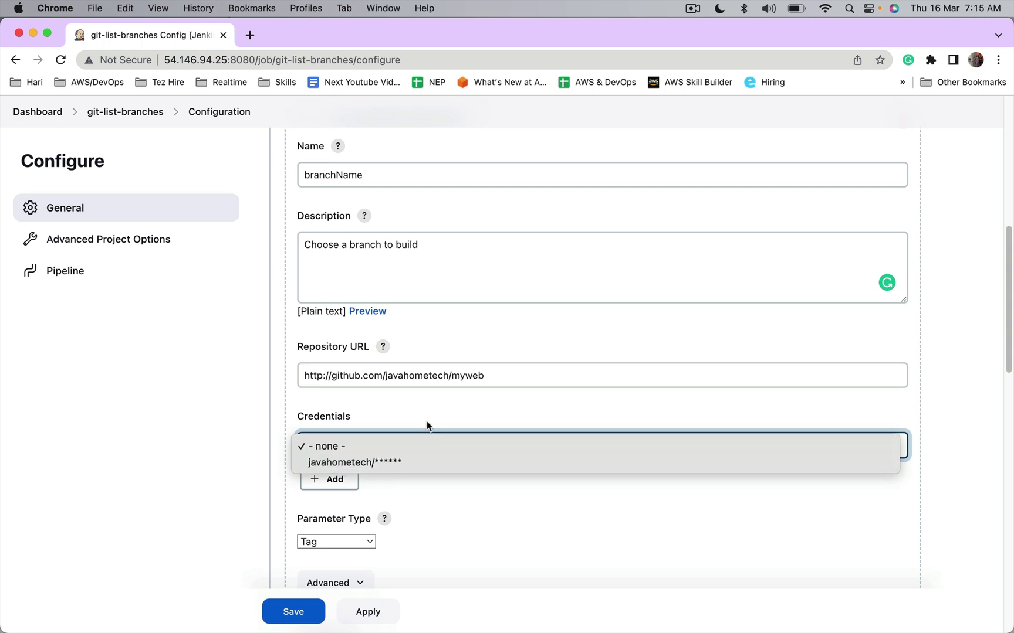
- Use the stored javahometech credential and set Parameter Type to Branch
{"action": "left_click", "coordinate": [377, 461]}
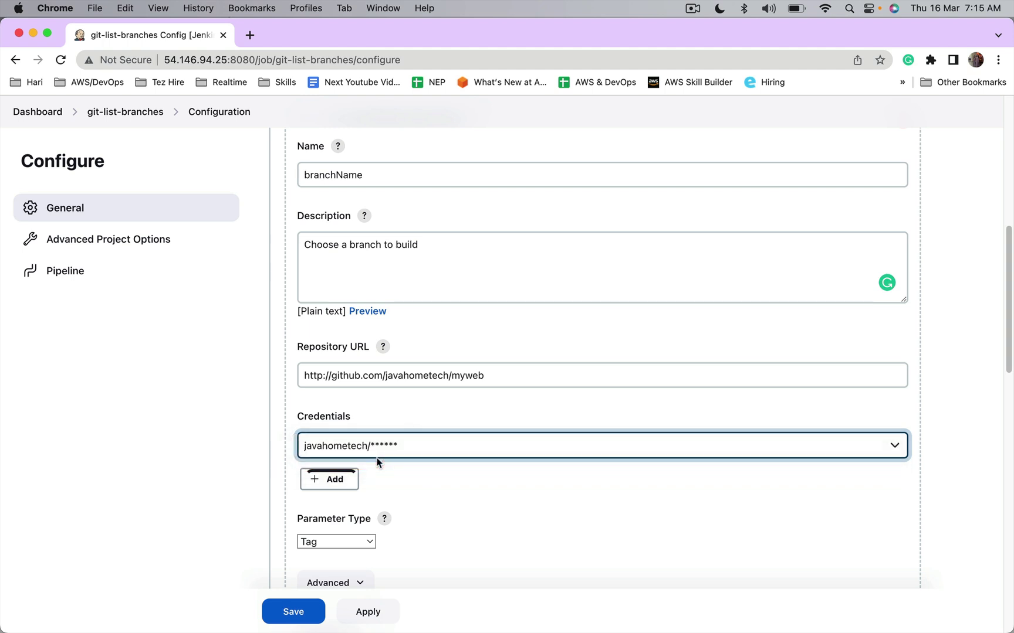
{"action": "scroll", "coordinate": [377, 463], "scroll_direction": "down", "scroll_amount": 3}
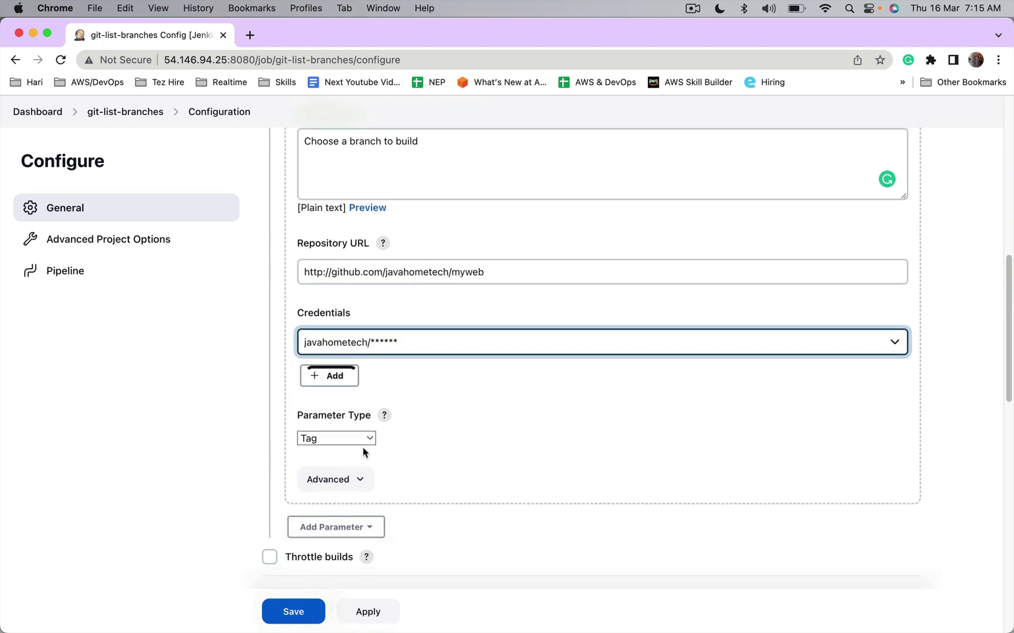
{"action": "left_click", "coordinate": [343, 440]}
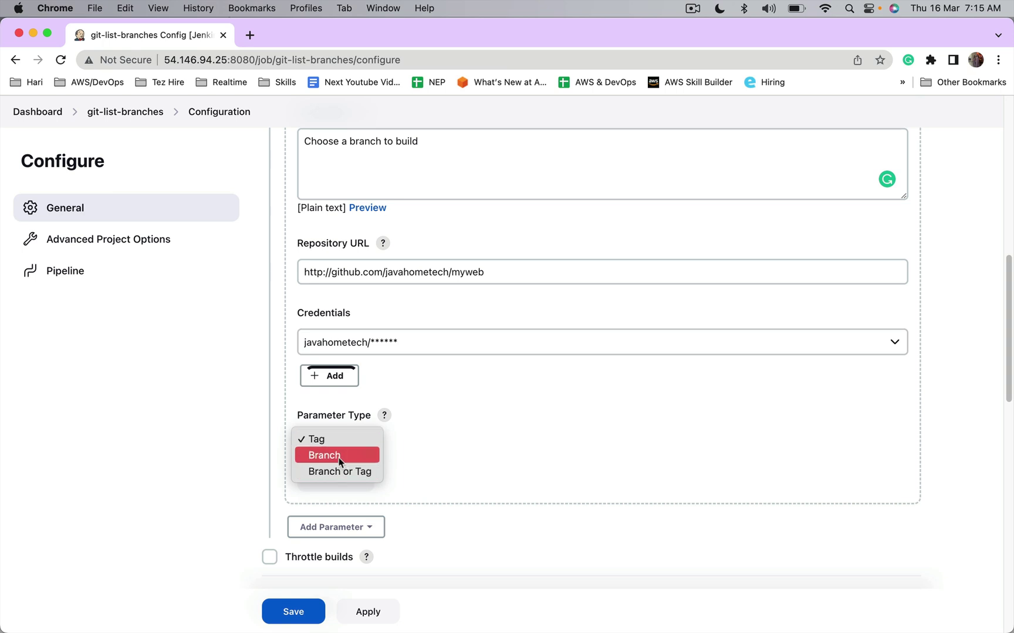
{"action": "left_click", "coordinate": [340, 457]}
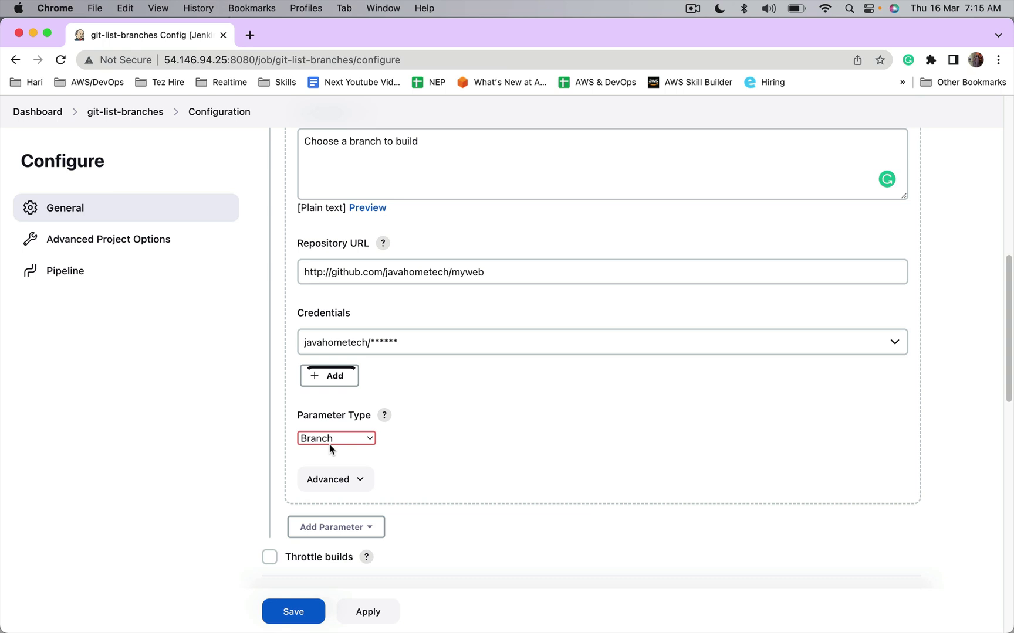
{"action": "scroll", "coordinate": [462, 468], "scroll_direction": "down", "scroll_amount": 3}
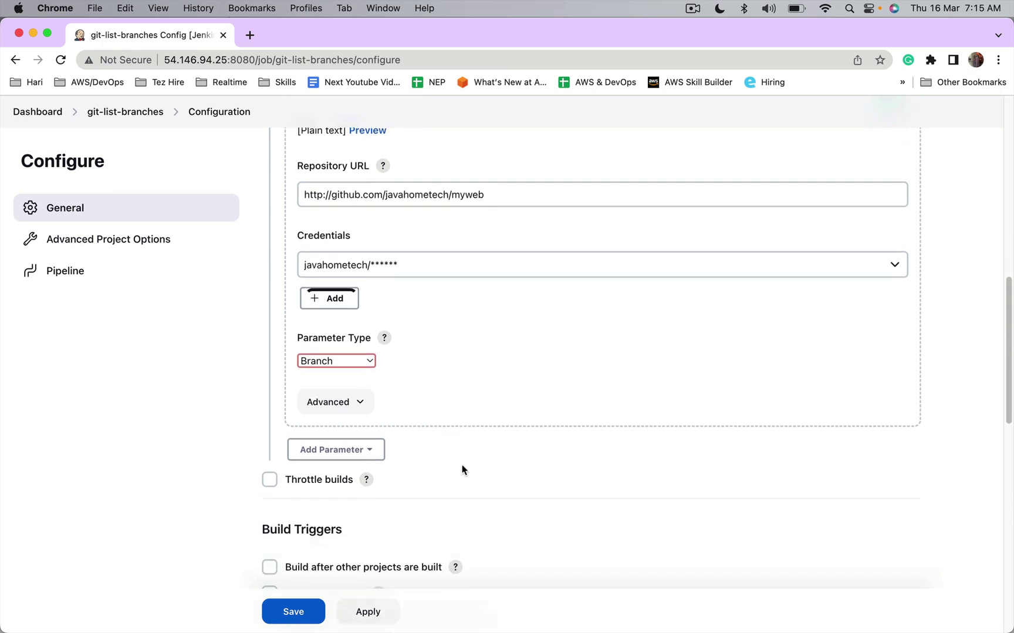
{"action": "scroll", "coordinate": [463, 469], "scroll_direction": "down", "scroll_amount": 1}
{"action": "scroll", "coordinate": [461, 469], "scroll_direction": "down", "scroll_amount": 3}
{"action": "scroll", "coordinate": [462, 467], "scroll_direction": "down", "scroll_amount": 5}
{"action": "scroll", "coordinate": [462, 466], "scroll_direction": "down", "scroll_amount": 4}
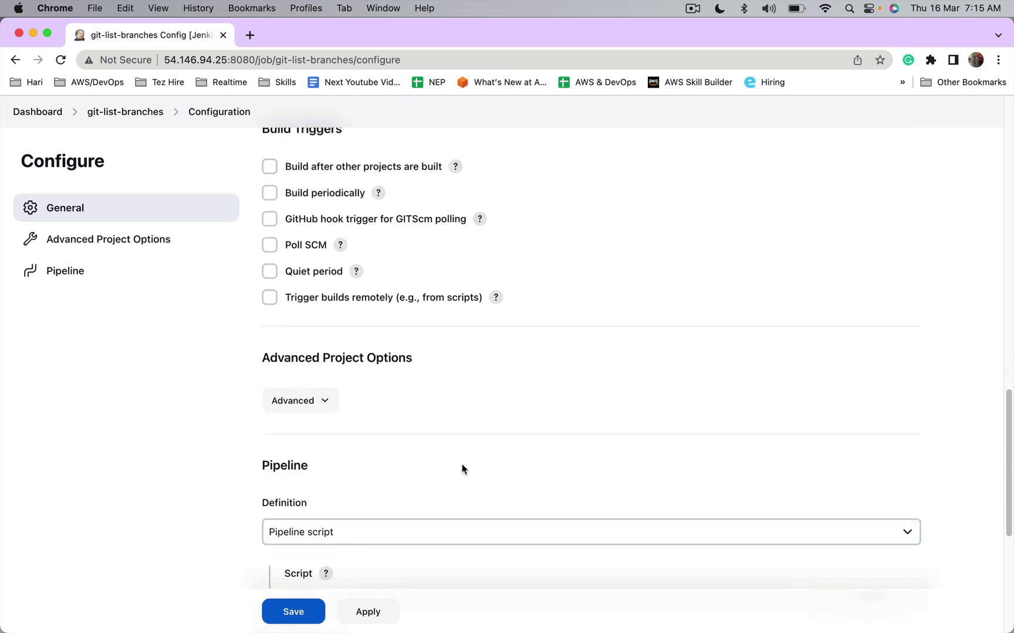
{"action": "scroll", "coordinate": [462, 465], "scroll_direction": "down", "scroll_amount": 8}
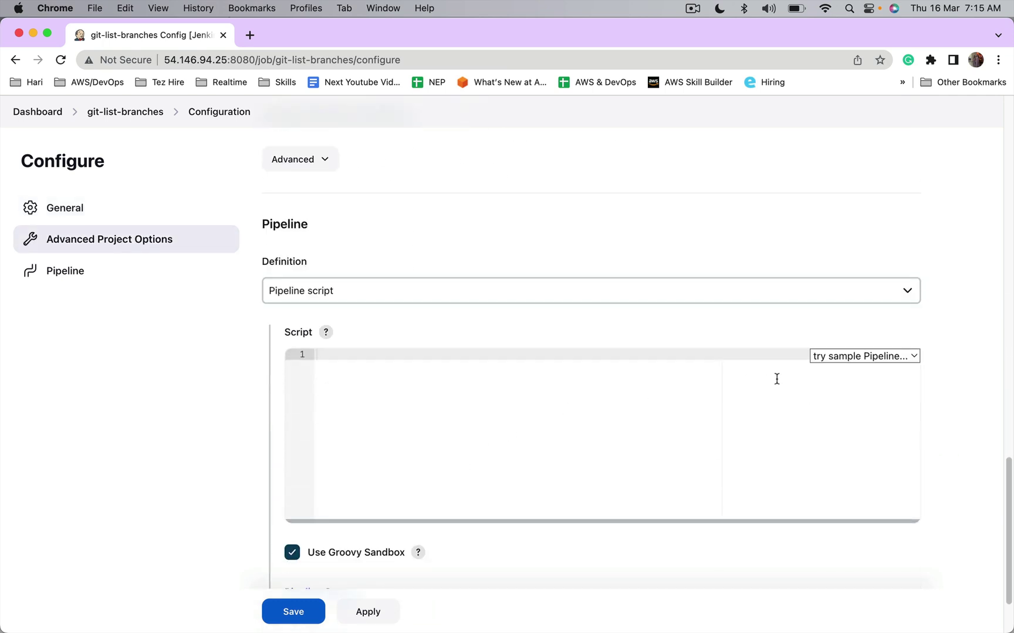
- Load the Hello World sample script and rename its stage to Demo Branch
{"action": "left_click", "coordinate": [865, 358]}
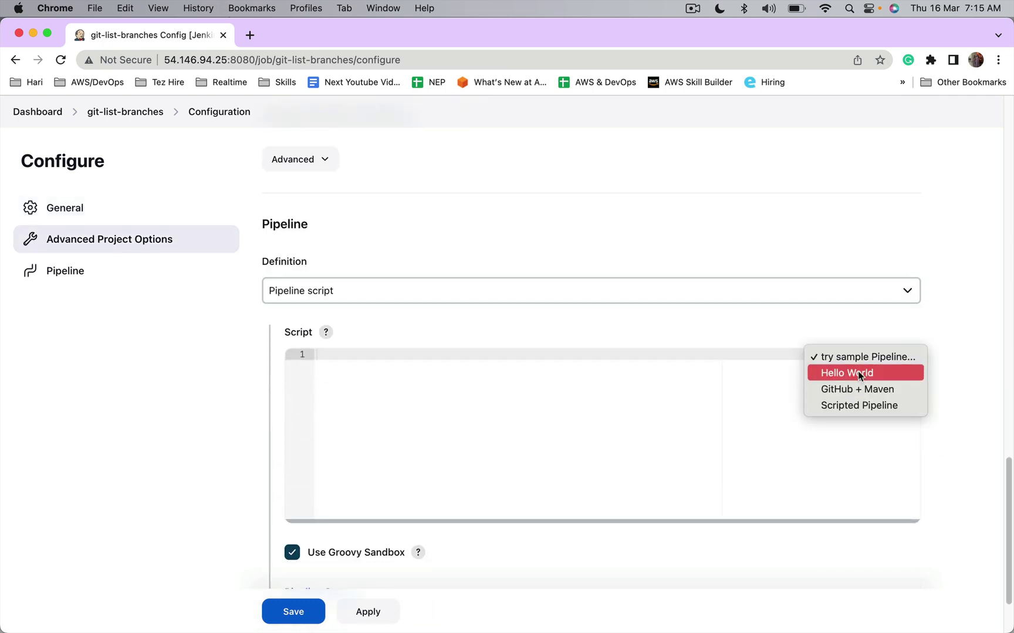
{"action": "left_click", "coordinate": [843, 374]}
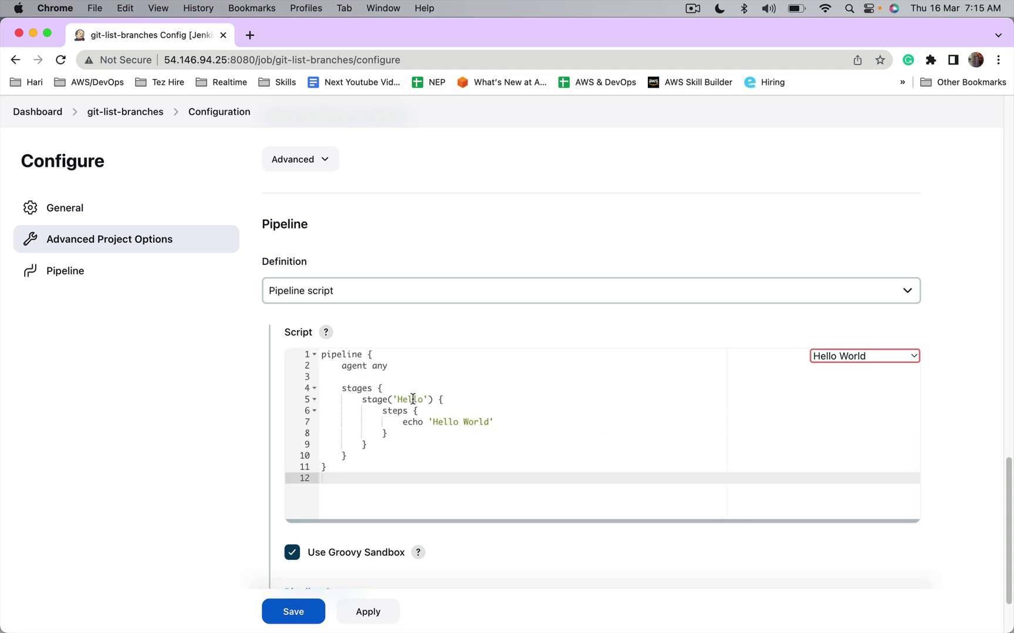
{"action": "double_click", "coordinate": [413, 399]}
{"action": "type", "text": "Demo"}
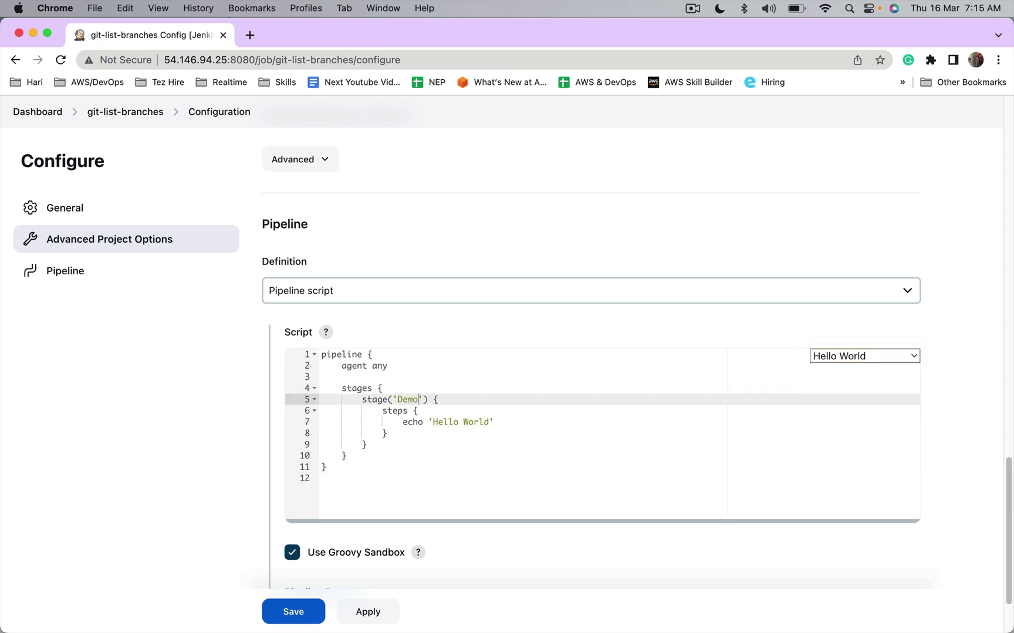
{"action": "type", "text": " Branch"}
{"action": "scroll", "coordinate": [602, 357], "scroll_direction": "down", "scroll_amount": 1}
- Replace the echo text with "User selected branch is ${params.branchName}"
{"action": "left_click_drag", "start_coordinate": [428, 394], "coordinate": [509, 388]}
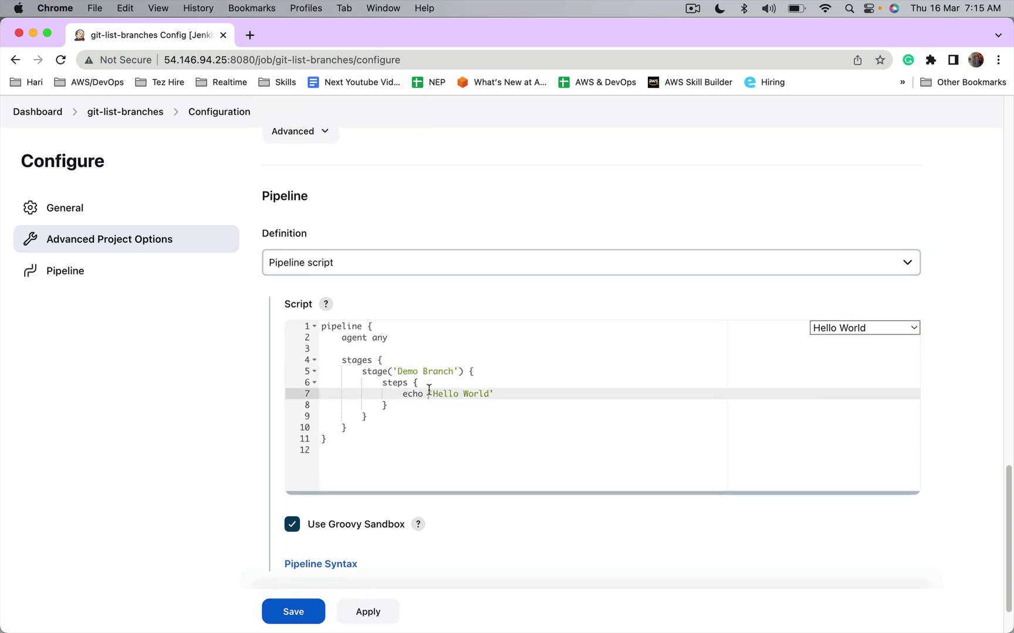
{"action": "left_click", "coordinate": [509, 389]}
{"action": "left_click_drag", "start_coordinate": [429, 393], "coordinate": [504, 393]}
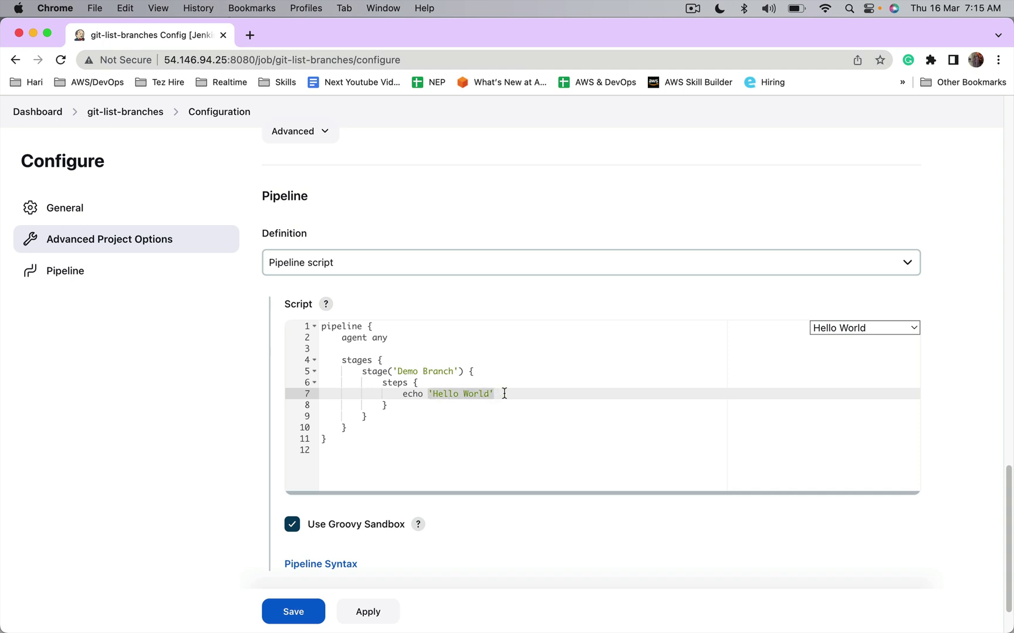
{"action": "key", "text": "BackSpace"}
{"action": "type", "text": "\""}
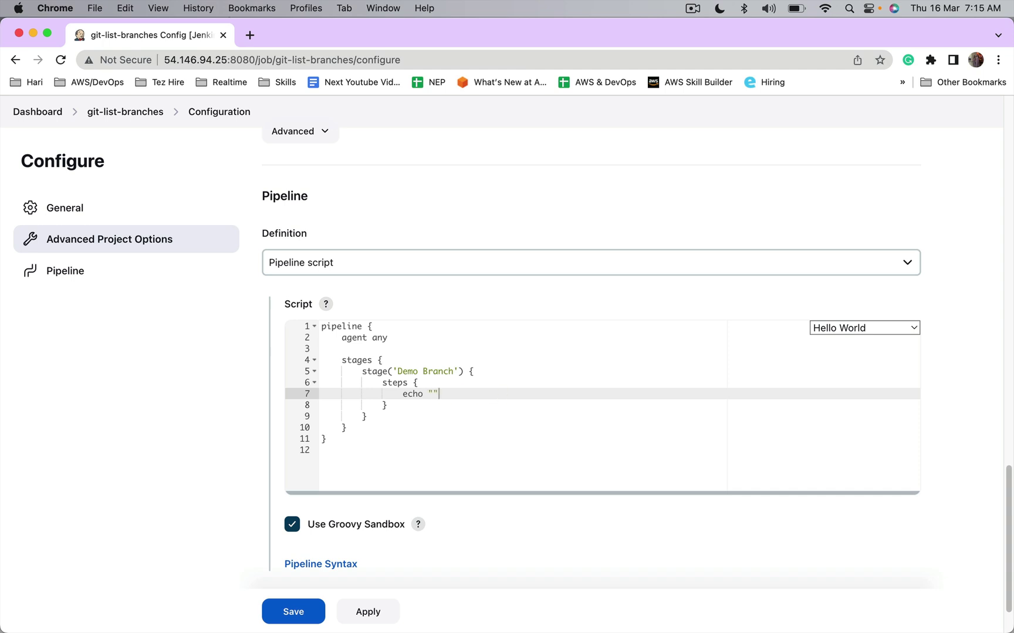
{"action": "type", "text": "User "}
{"action": "type", "text": "selected b"}
{"action": "type", "text": "ranch "}
{"action": "type", "text": "is $"}
{"action": "type", "text": "{}"}
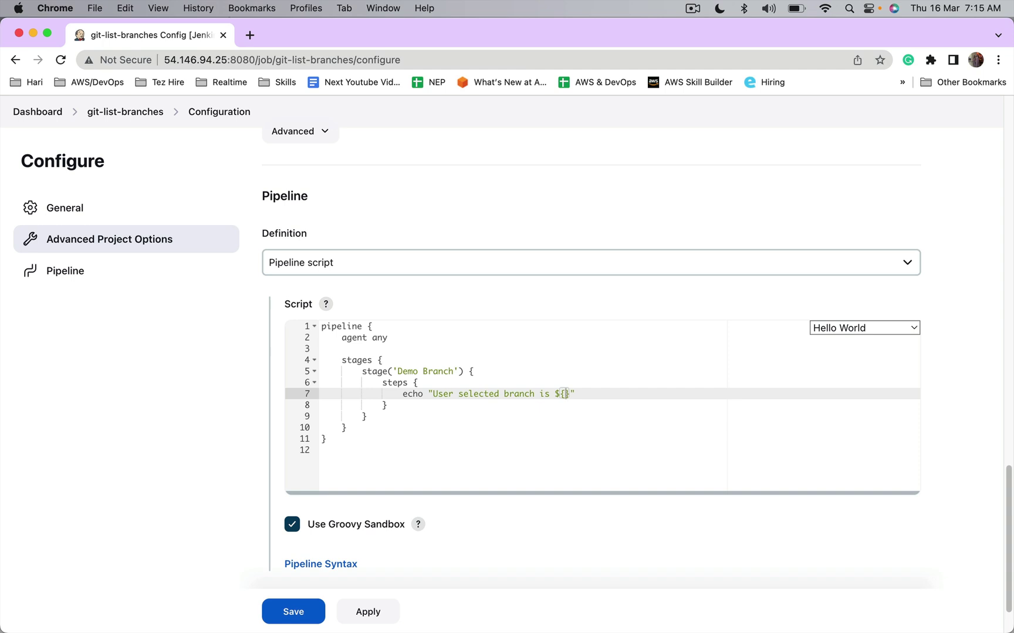
{"action": "type", "text": "params"}
{"action": "type", "text": "."}
{"action": "type", "text": "branchN"}
{"action": "type", "text": "ame"}
{"action": "scroll", "coordinate": [590, 356], "scroll_direction": "up", "scroll_amount": 1}
{"action": "scroll", "coordinate": [590, 356], "scroll_direction": "up", "scroll_amount": 3}
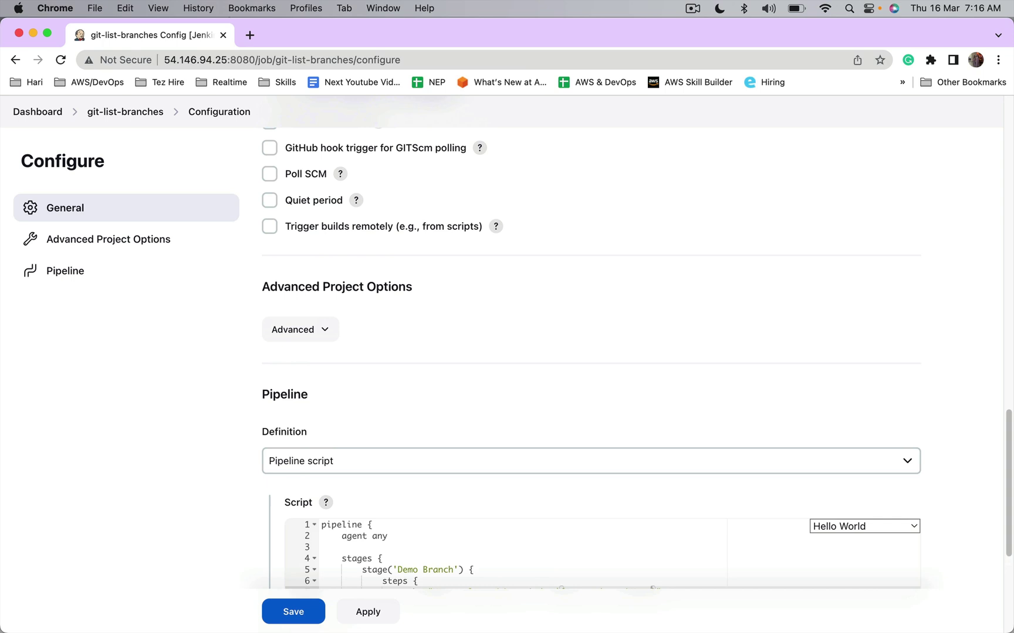
{"action": "scroll", "coordinate": [590, 356], "scroll_direction": "up", "scroll_amount": 3}
{"action": "scroll", "coordinate": [472, 236], "scroll_direction": "up", "scroll_amount": 3}
{"action": "scroll", "coordinate": [472, 236], "scroll_direction": "up", "scroll_amount": 2}
{"action": "scroll", "coordinate": [472, 236], "scroll_direction": "up", "scroll_amount": 1}
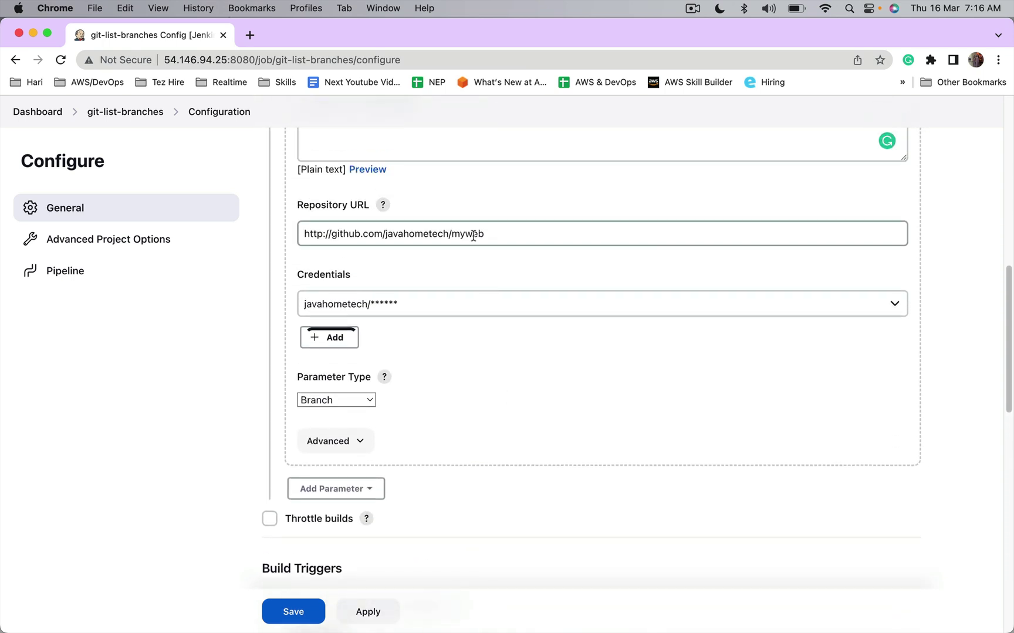
{"action": "scroll", "coordinate": [473, 236], "scroll_direction": "up", "scroll_amount": 1}
{"action": "scroll", "coordinate": [473, 237], "scroll_direction": "up", "scroll_amount": 4}
{"action": "scroll", "coordinate": [412, 249], "scroll_direction": "up", "scroll_amount": 1}
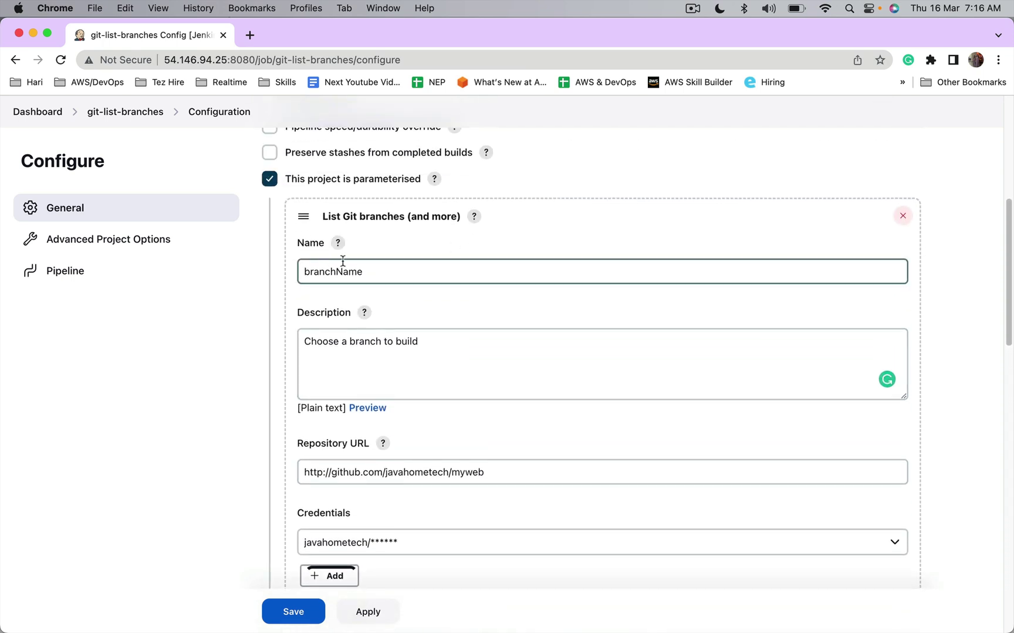
{"action": "scroll", "coordinate": [350, 282], "scroll_direction": "down", "scroll_amount": 5}
{"action": "scroll", "coordinate": [350, 285], "scroll_direction": "down", "scroll_amount": 5}
{"action": "scroll", "coordinate": [349, 286], "scroll_direction": "down", "scroll_amount": 2}
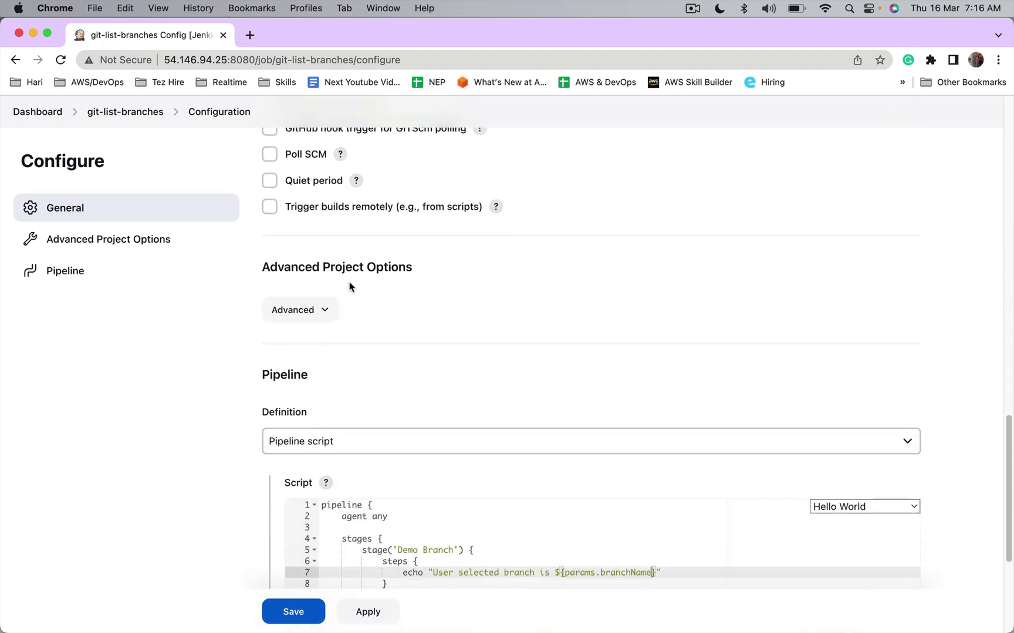
{"action": "scroll", "coordinate": [349, 286], "scroll_direction": "down", "scroll_amount": 2}
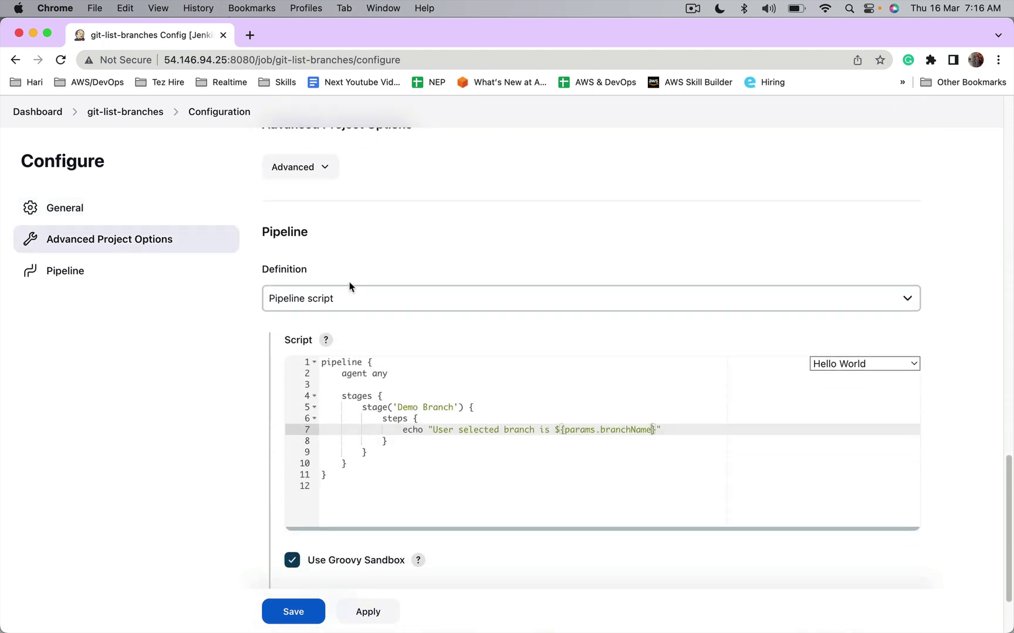
- Save the git-list-branches job configuration with the updated echo step
{"action": "left_click", "coordinate": [289, 612]}
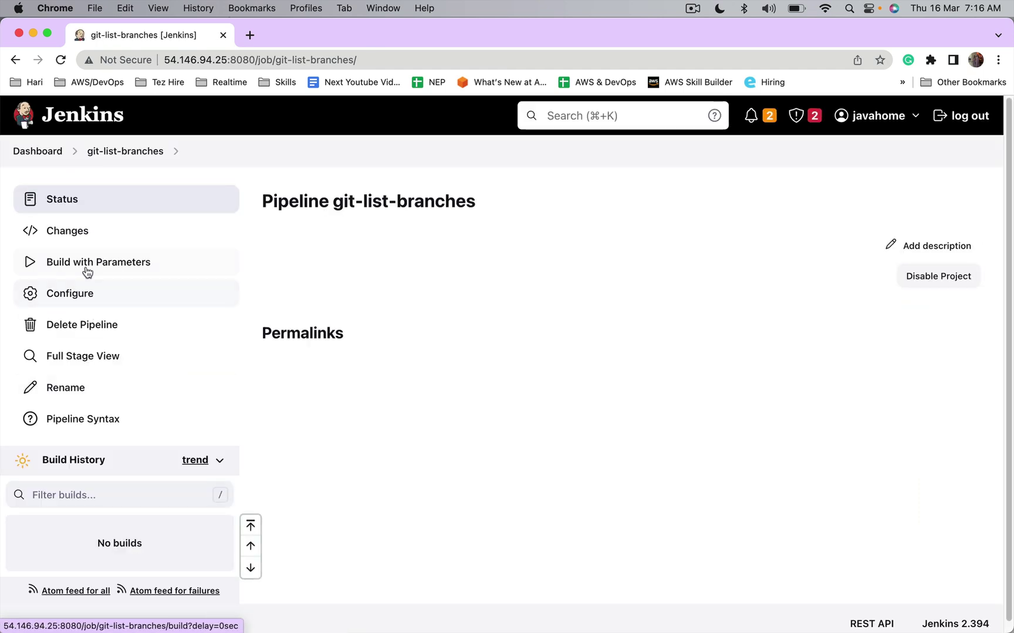
- Build with Parameters, choosing refs/heads/master as branchName
{"action": "left_click", "coordinate": [87, 272]}
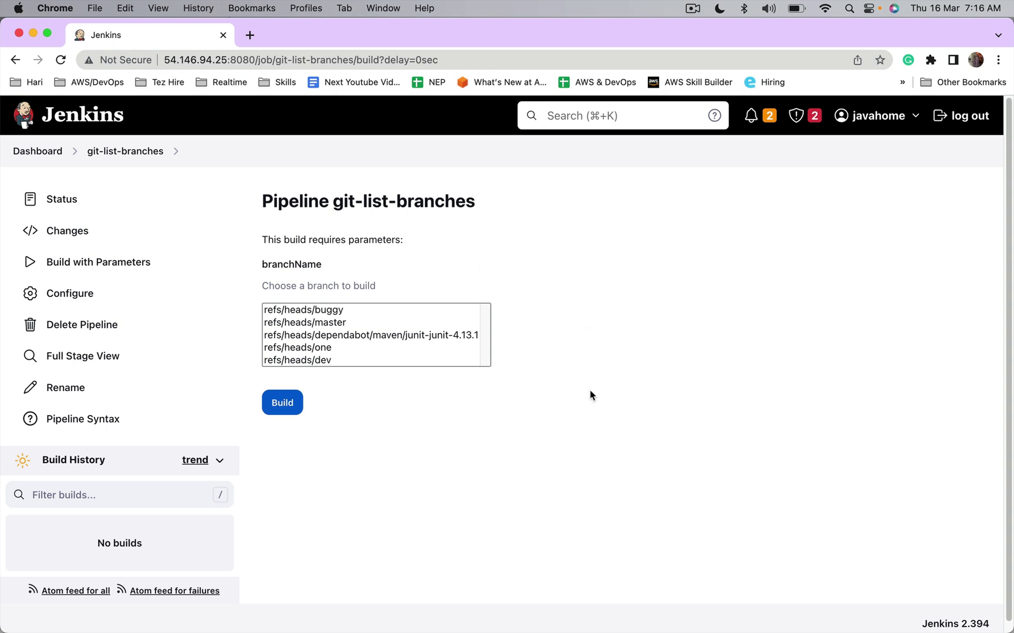
{"action": "left_click", "coordinate": [322, 325]}
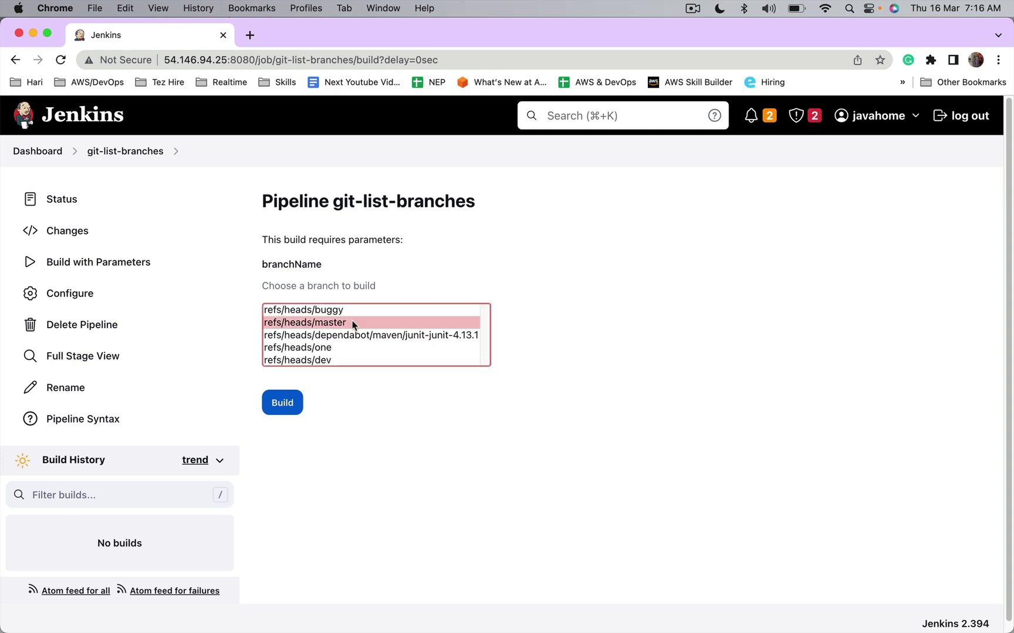
{"action": "left_click", "coordinate": [291, 405]}
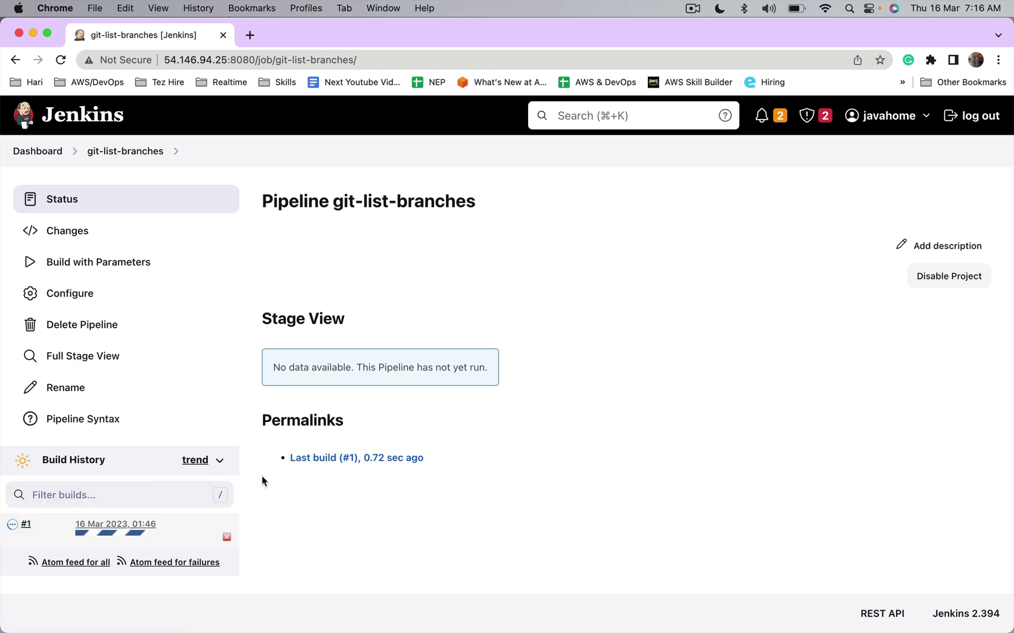
- Check build #1's console output shows refs/heads/master, then return to the job page
{"action": "left_click", "coordinate": [10, 530]}
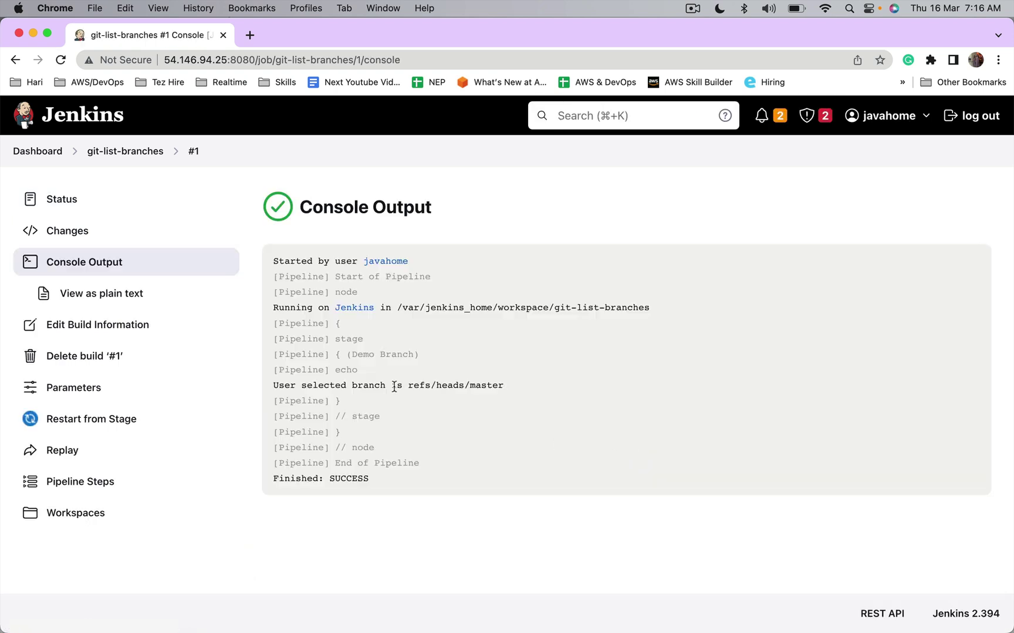
{"action": "left_click_drag", "start_coordinate": [407, 386], "coordinate": [515, 390]}
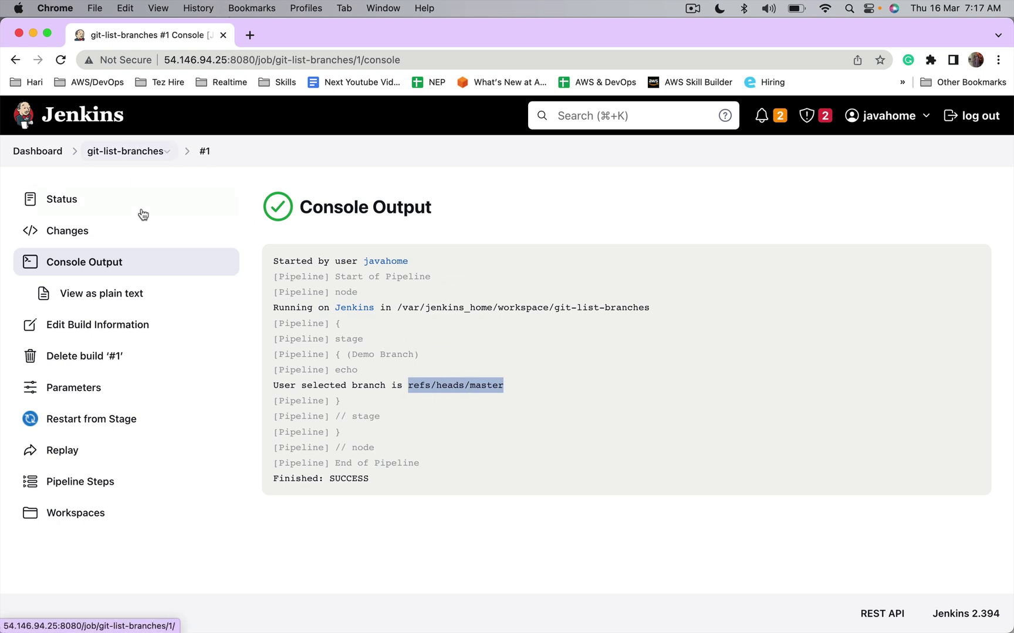
{"action": "left_click", "coordinate": [123, 158]}
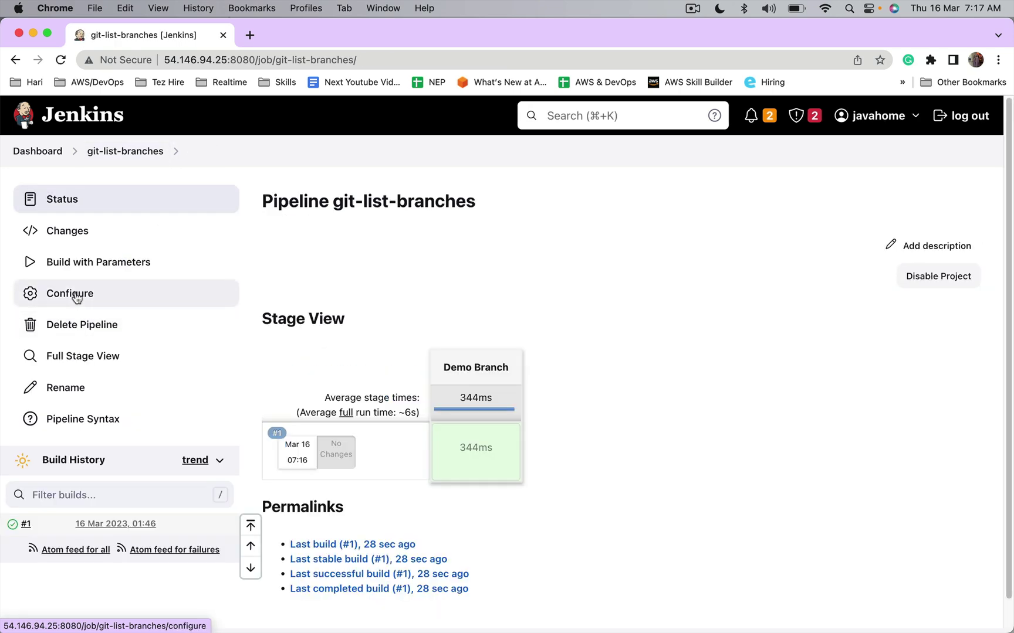
- Reopen the configuration and add a git step with the pasted myweb repository URL
{"action": "left_click", "coordinate": [78, 298]}
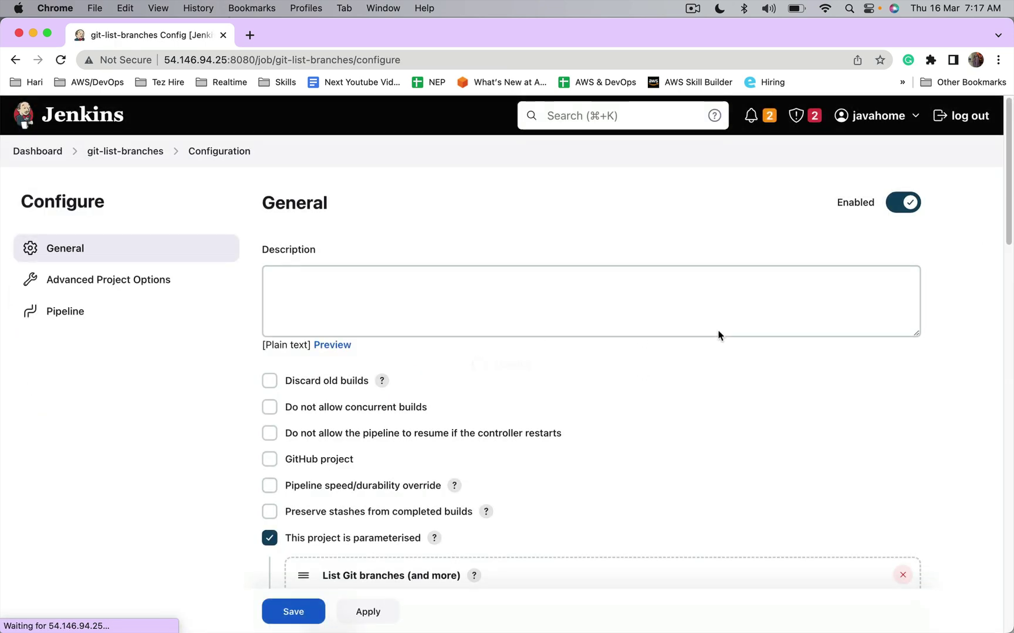
{"action": "scroll", "coordinate": [650, 378], "scroll_direction": "down", "scroll_amount": 3}
{"action": "scroll", "coordinate": [651, 375], "scroll_direction": "down", "scroll_amount": 3}
{"action": "scroll", "coordinate": [651, 373], "scroll_direction": "down", "scroll_amount": 5}
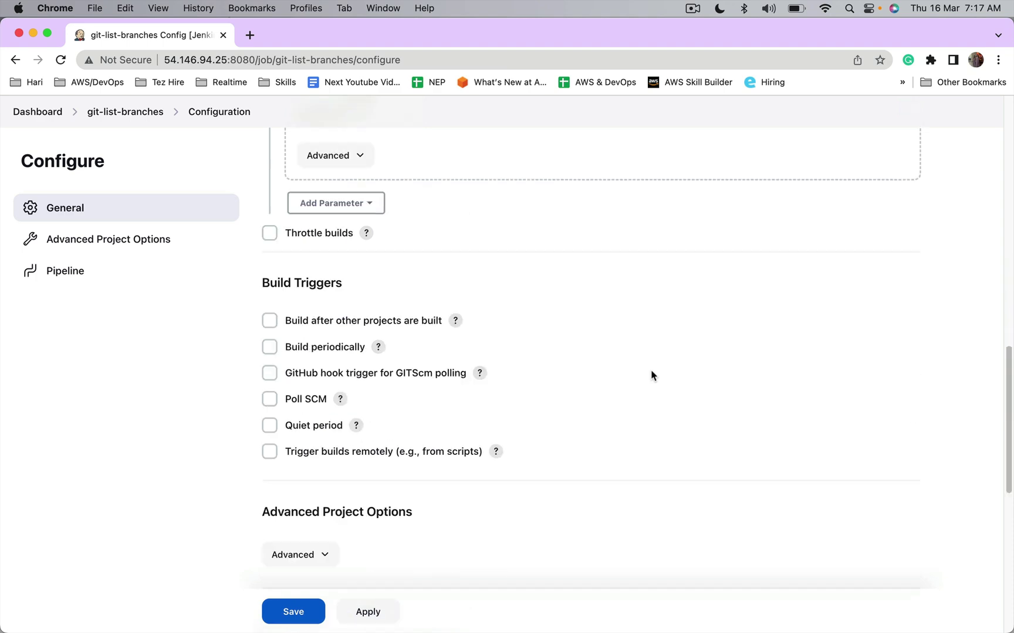
{"action": "scroll", "coordinate": [650, 370], "scroll_direction": "down", "scroll_amount": 5}
{"action": "scroll", "coordinate": [650, 370], "scroll_direction": "down", "scroll_amount": 3}
{"action": "left_click", "coordinate": [683, 326]}
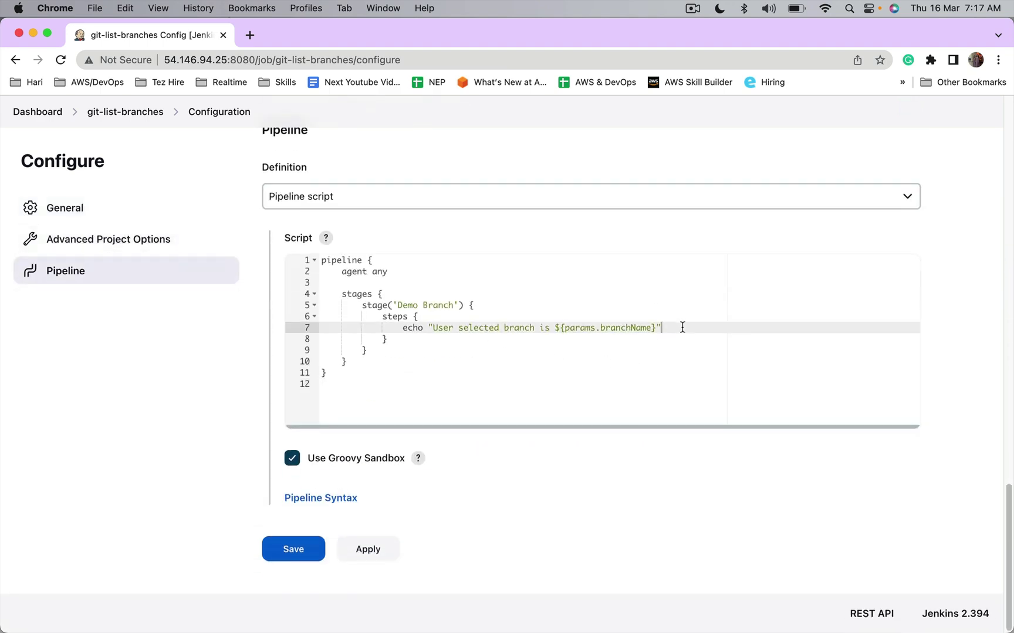
{"action": "key", "text": "Return"}
{"action": "type", "text": "git "}
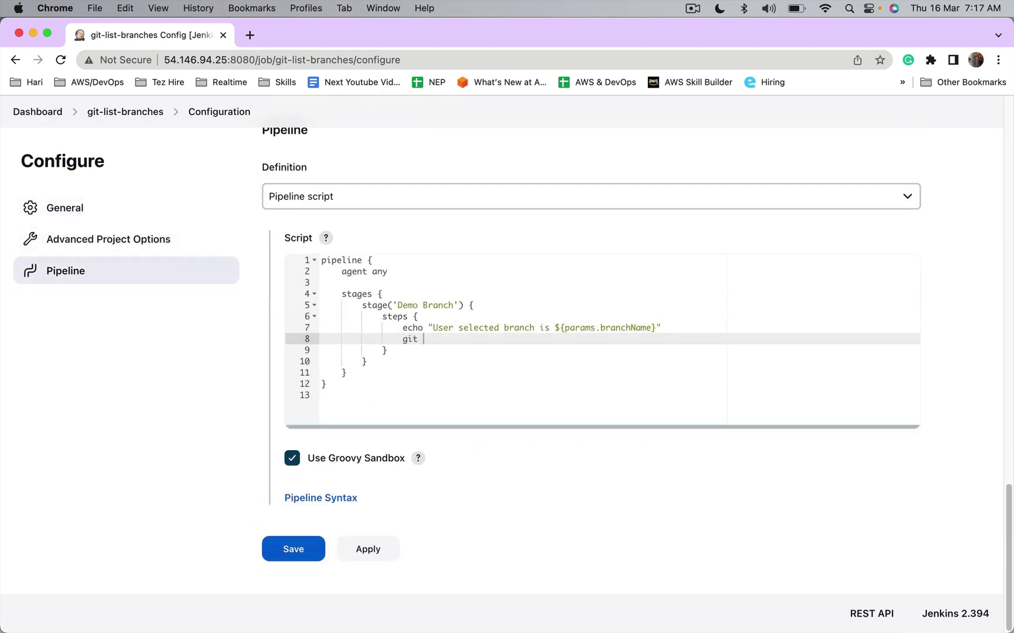
{"action": "type", "text": "url"}
{"action": "type", "text": ":"}
{"action": "type", "text": "http://github.com/javahometech/myweb"}
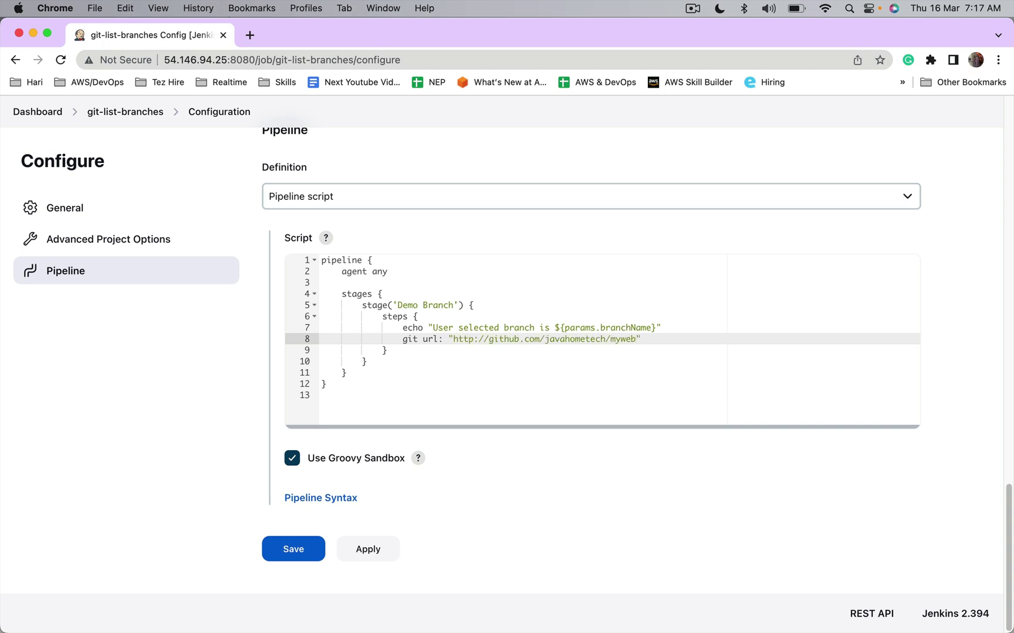
{"action": "type", "text": ", br"}
{"action": "type", "text": "anch:"}
- Set the git step's branch: to ${params.branchName} and save the pipeline
{"action": "left_click_drag", "start_coordinate": [554, 327], "coordinate": [655, 330]}
{"action": "key", "text": "super+c"}
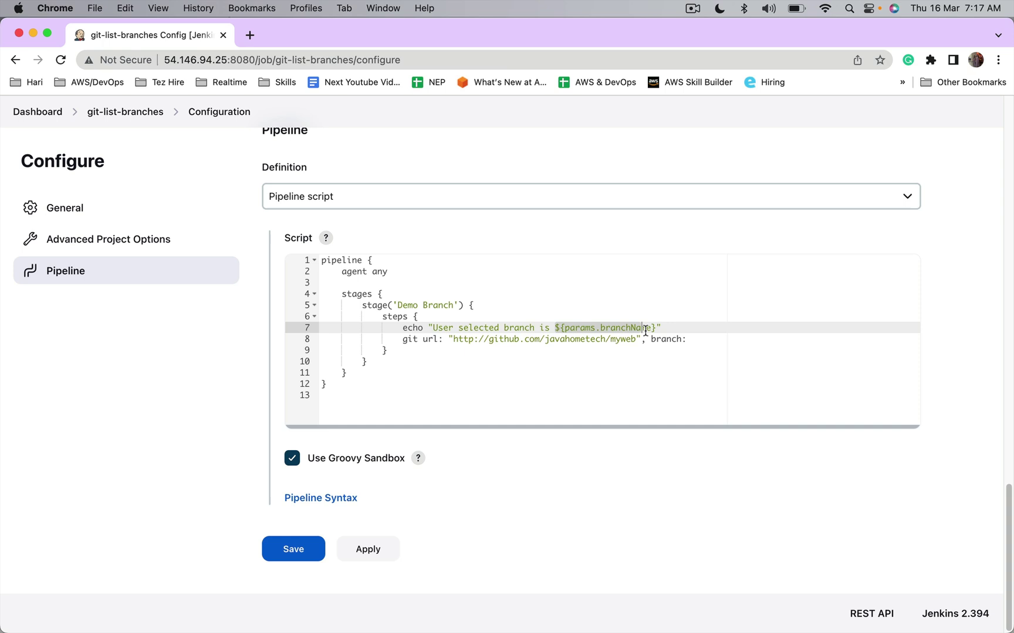
{"action": "left_click", "coordinate": [700, 342]}
{"action": "key", "text": "super+v"}
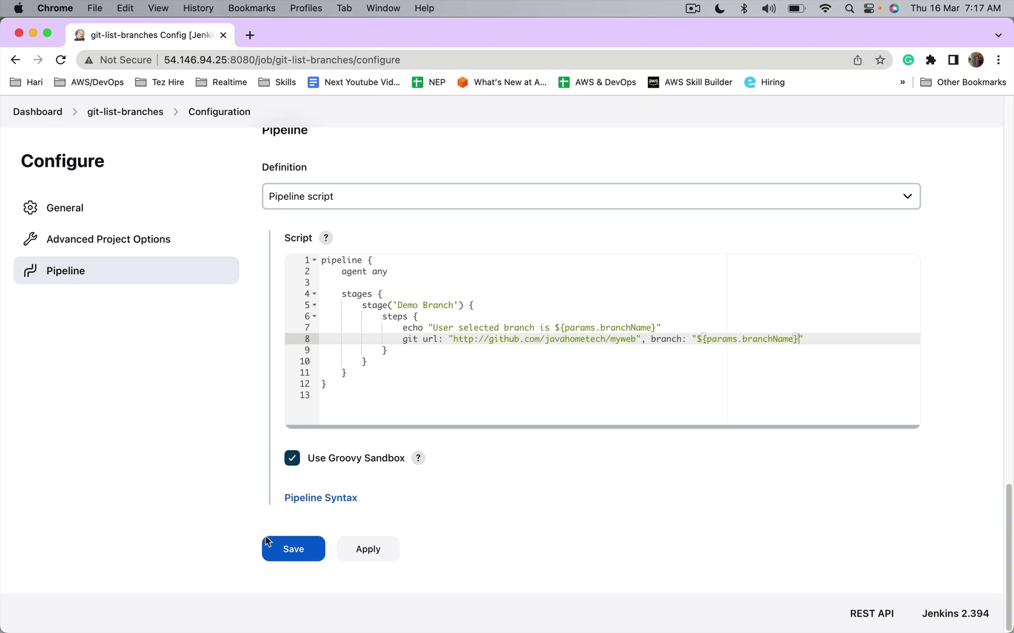
{"action": "left_click", "coordinate": [289, 548]}
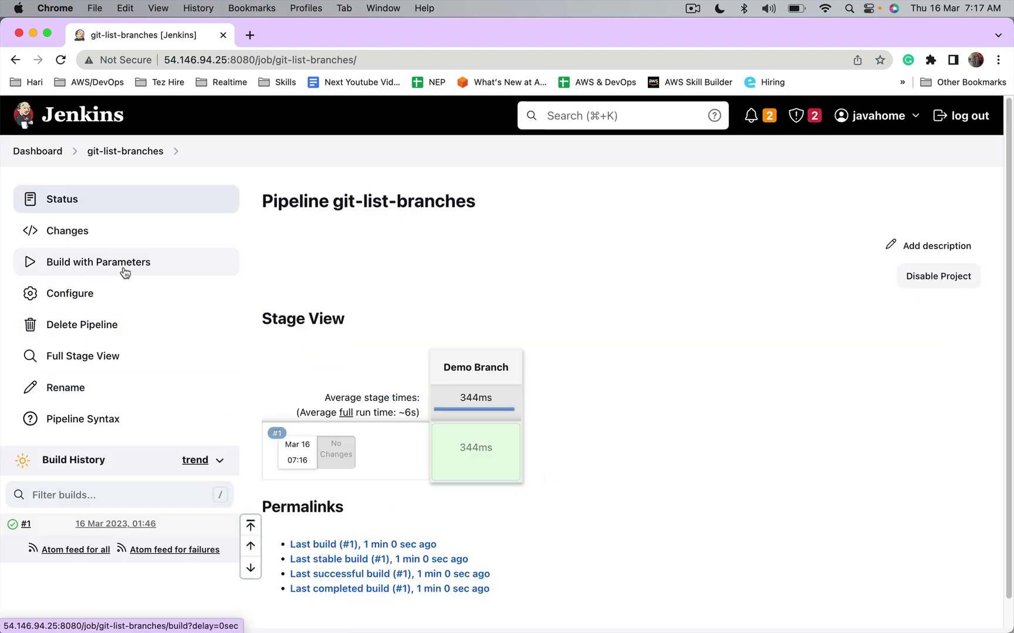
- Start a parameterized build of git-list-branches with refs/heads/master as branchName
{"action": "left_click", "coordinate": [122, 266]}
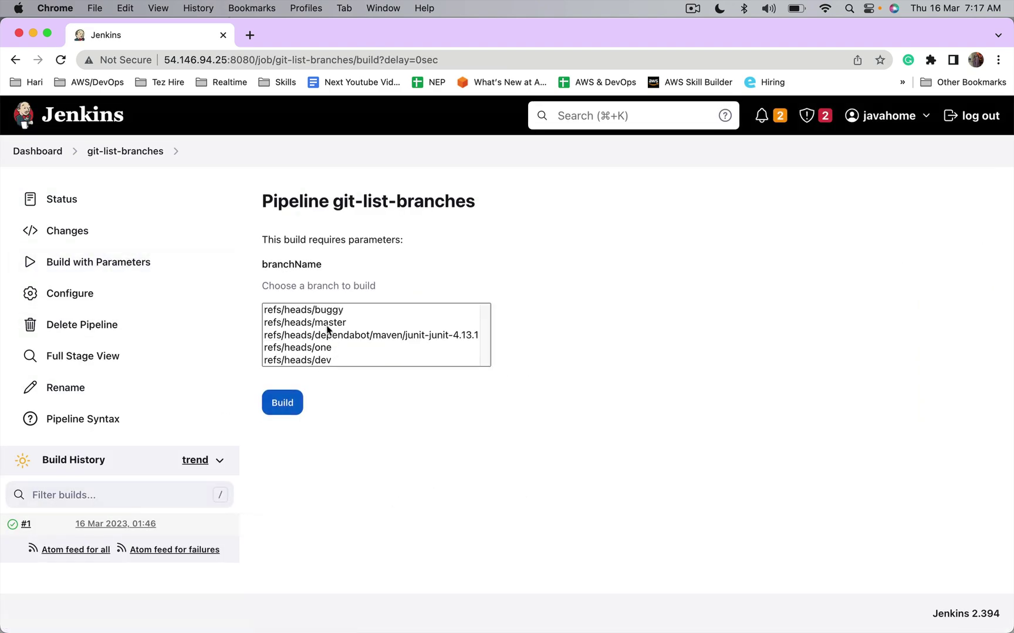
{"action": "left_click", "coordinate": [332, 323]}
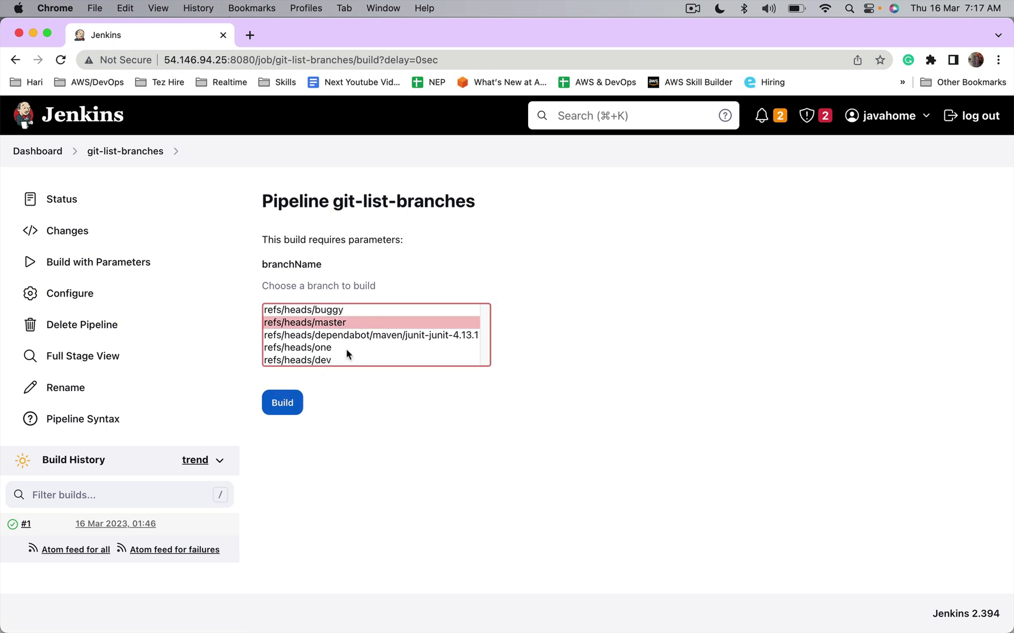
{"action": "left_click", "coordinate": [299, 404]}
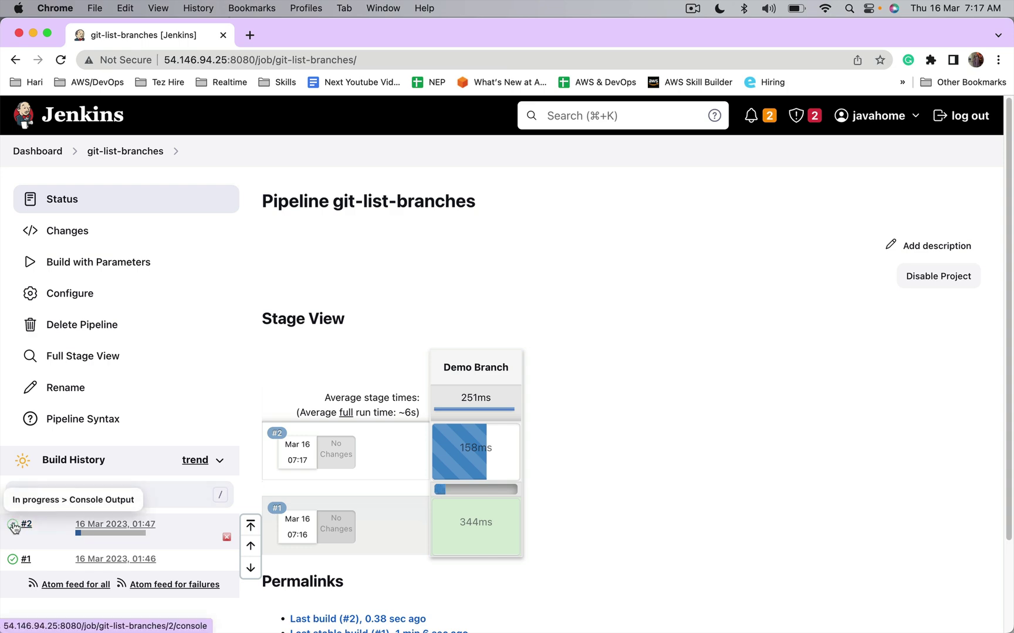
- View build #2's console log and highlight the refs/heads/master path in the failing rev-parse error
{"action": "left_click", "coordinate": [13, 528]}
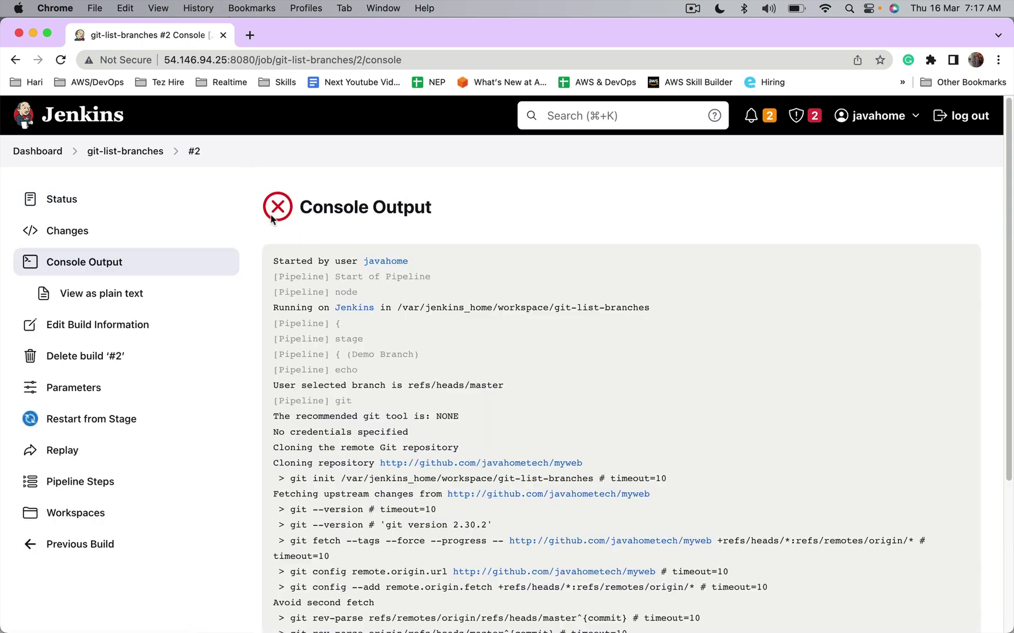
{"action": "scroll", "coordinate": [482, 378], "scroll_direction": "down", "scroll_amount": 5}
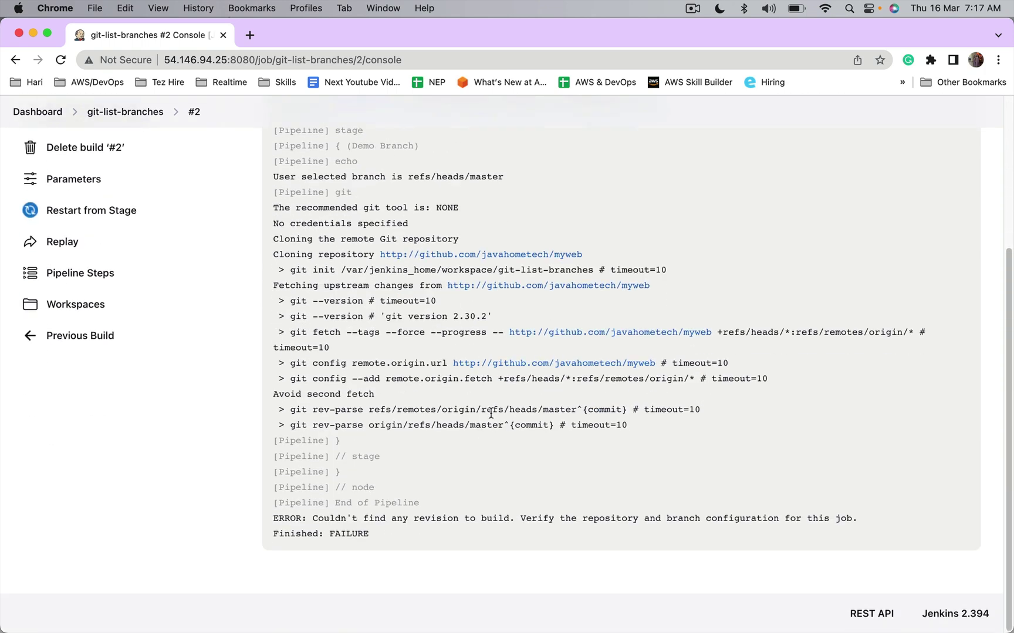
{"action": "left_click_drag", "start_coordinate": [481, 410], "coordinate": [576, 411]}
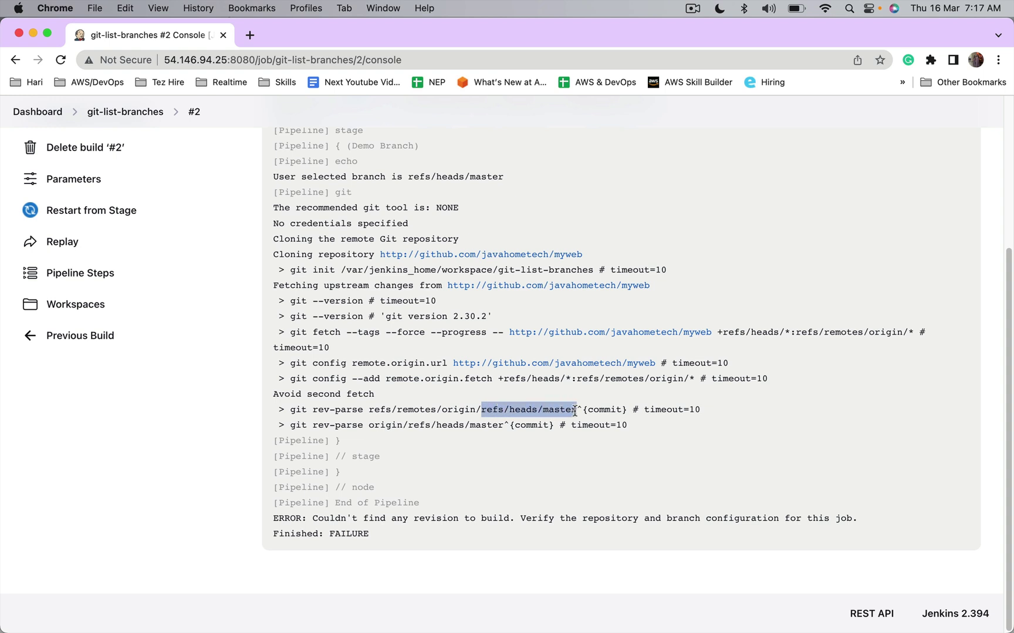
{"action": "left_click", "coordinate": [535, 422]}
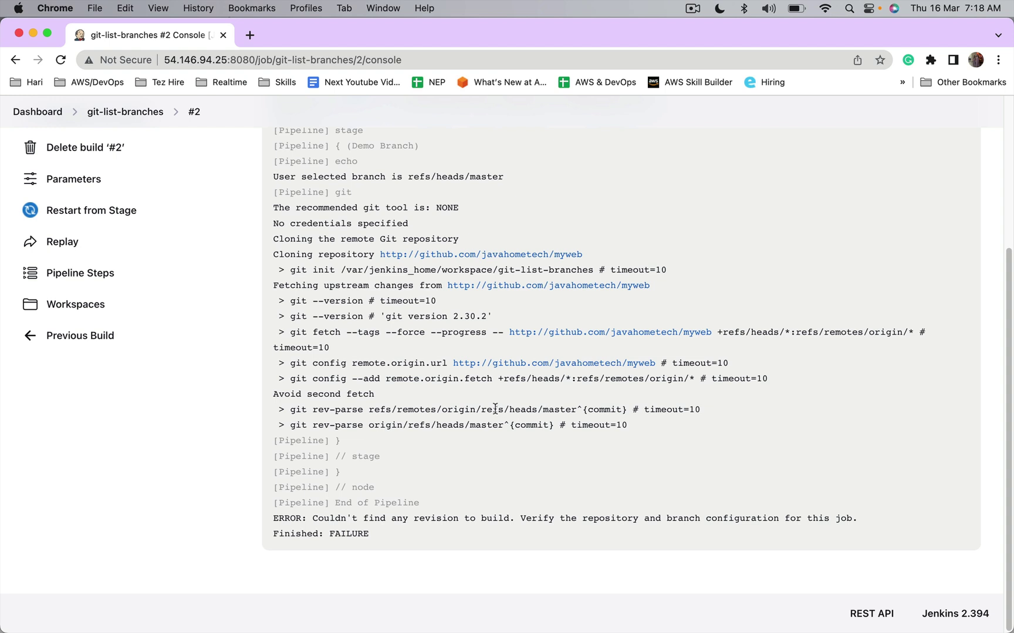
- Point out the refs, heads and master parts of the path, isolating the branch name master
{"action": "double_click", "coordinate": [496, 410]}
{"action": "double_click", "coordinate": [520, 410]}
{"action": "double_click", "coordinate": [547, 410]}
{"action": "left_click_drag", "start_coordinate": [481, 411], "coordinate": [547, 412]}
{"action": "double_click", "coordinate": [552, 410]}
{"action": "scroll", "coordinate": [261, 339], "scroll_direction": "up", "scroll_amount": 5}
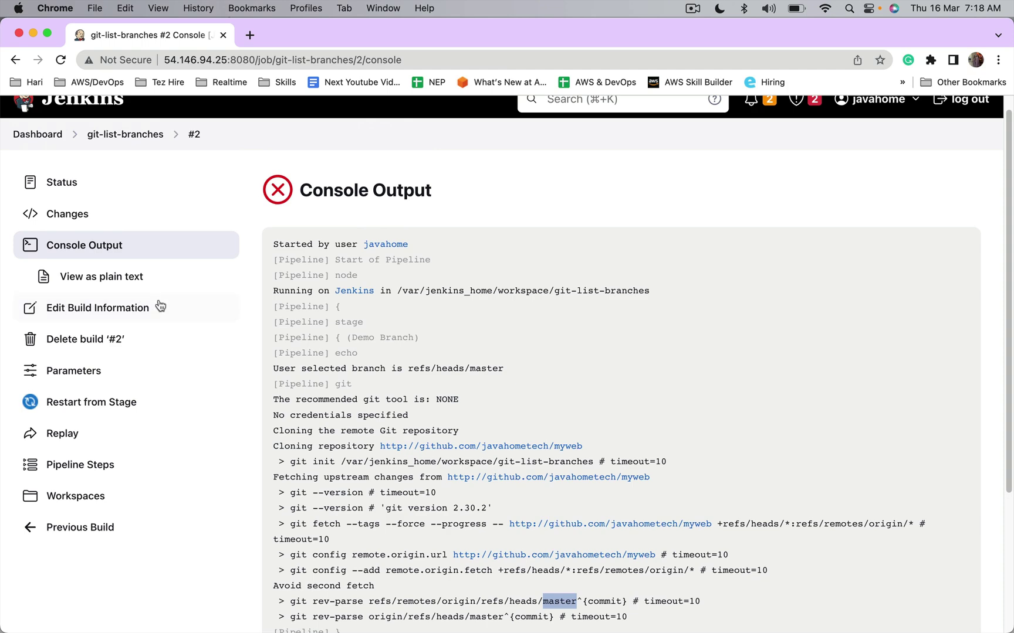
- Return to the pipeline script and quote the '/' separator in the echo line's split call
{"action": "left_click", "coordinate": [135, 140]}
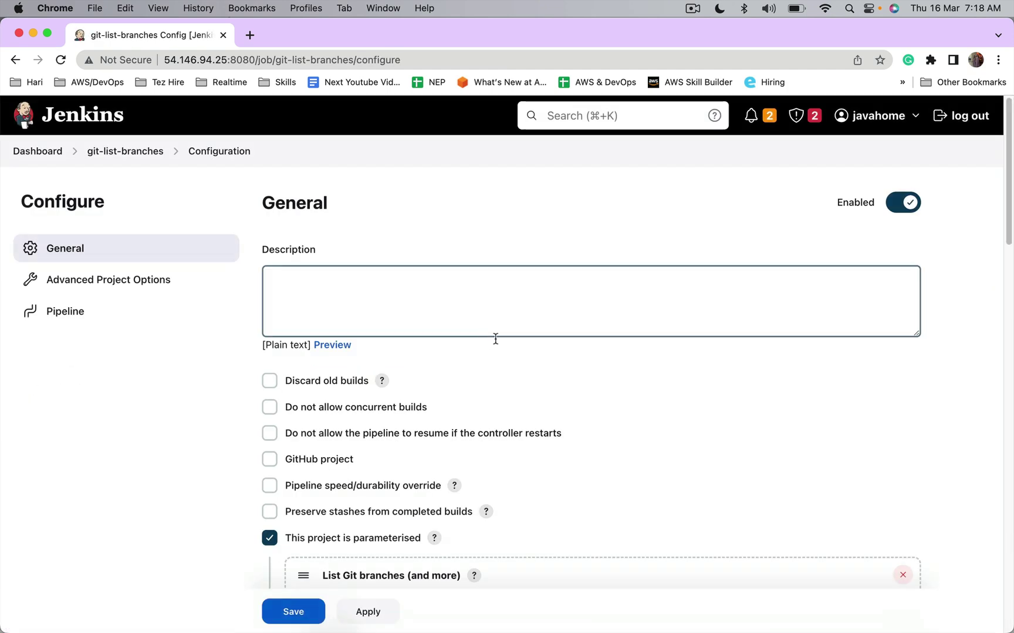
{"action": "scroll", "coordinate": [502, 352], "scroll_direction": "down", "scroll_amount": 10}
{"action": "scroll", "coordinate": [502, 351], "scroll_direction": "down", "scroll_amount": 3}
{"action": "scroll", "coordinate": [503, 346], "scroll_direction": "down", "scroll_amount": 5}
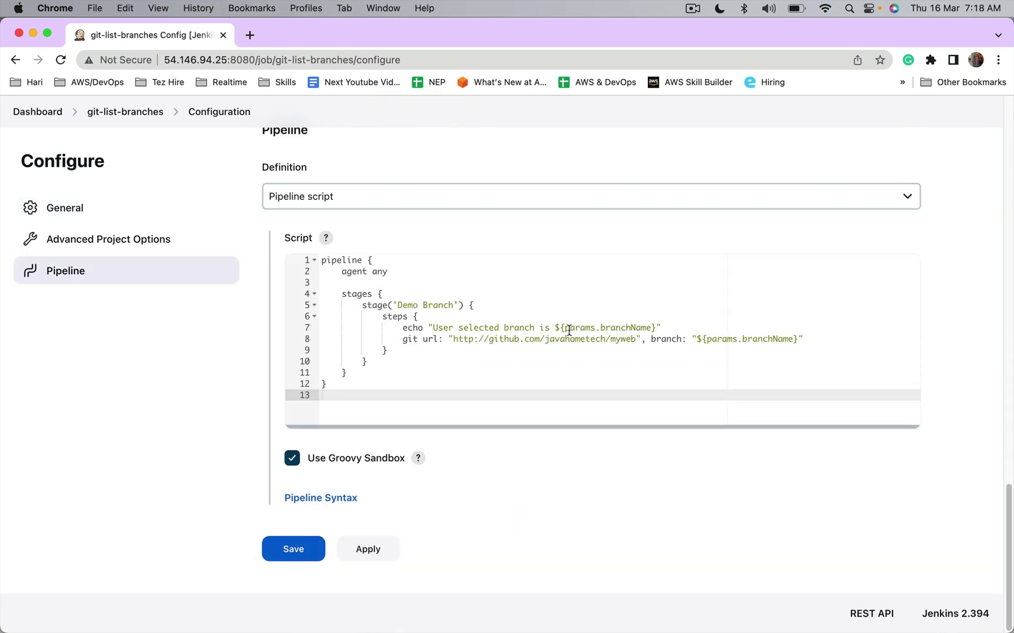
{"action": "left_click", "coordinate": [655, 329]}
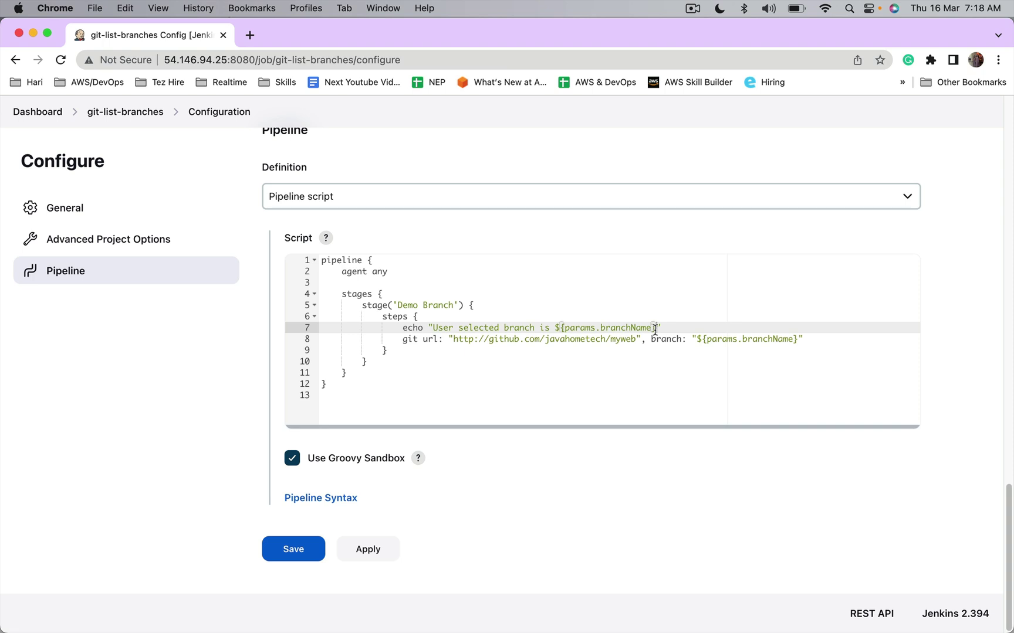
{"action": "type", "text": ".split"}
{"action": "type", "text": "(\")"}
{"action": "type", "text": "\""}
{"action": "key", "text": "BackSpace"}
{"action": "type", "text": "'"}
{"action": "type", "text": "/"}
{"action": "scroll", "coordinate": [599, 325], "scroll_direction": "up", "scroll_amount": 5}
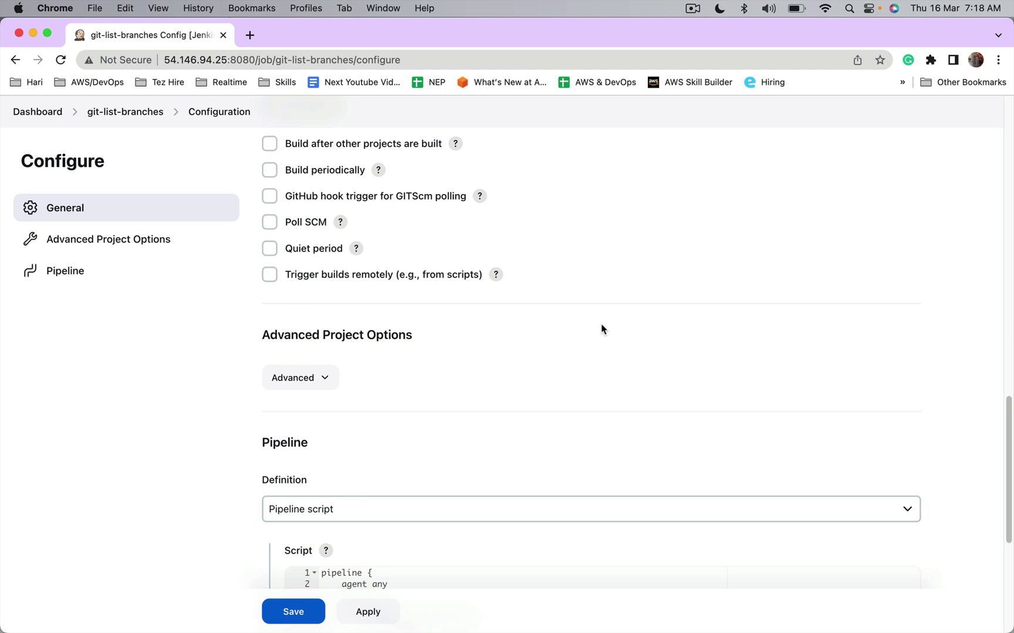
{"action": "scroll", "coordinate": [601, 330], "scroll_direction": "down", "scroll_amount": 4}
{"action": "scroll", "coordinate": [602, 328], "scroll_direction": "down", "scroll_amount": 1}
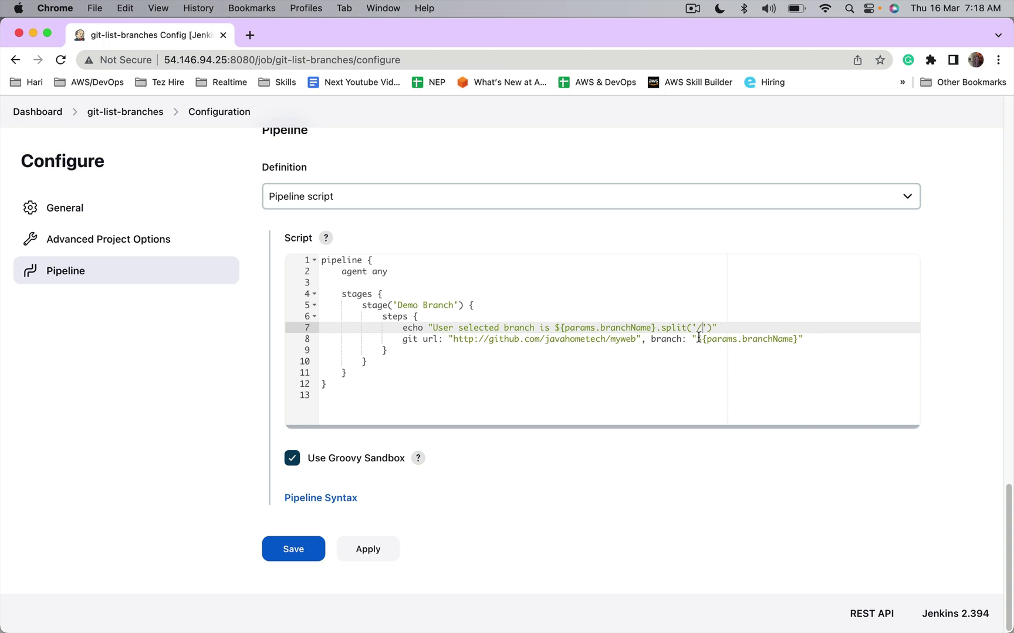
{"action": "type", "text": "'"}
{"action": "type", "text": ").l"}
{"action": "type", "text": "as"}
{"action": "type", "text": "t()"}
- Review and select the whole ${params.branchName}.split('/').last() expression on line 7
{"action": "left_click", "coordinate": [560, 328]}
{"action": "left_click_drag", "start_coordinate": [555, 328], "coordinate": [658, 327]}
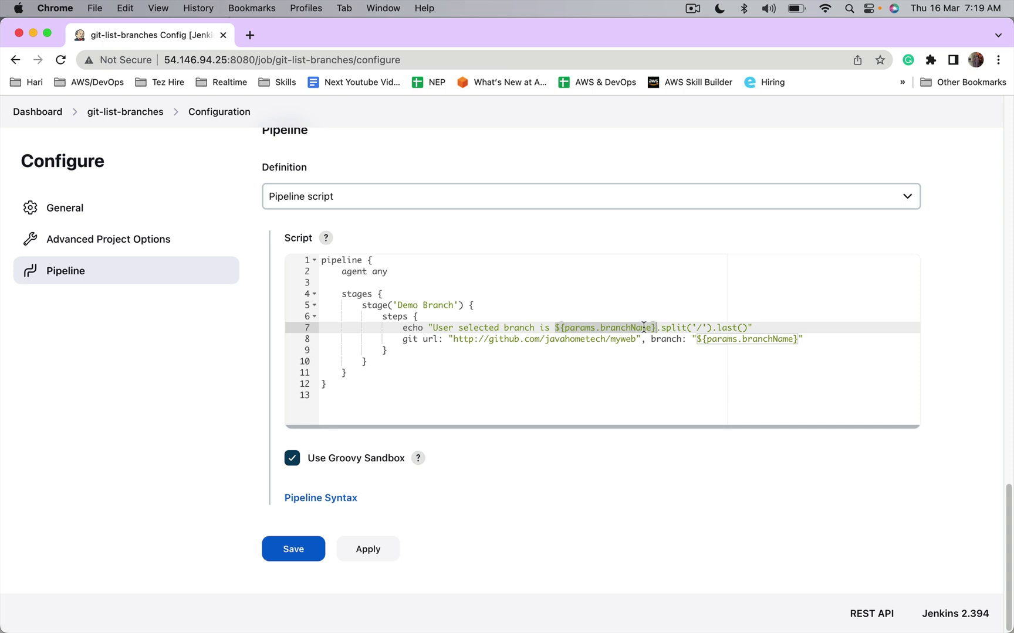
{"action": "double_click", "coordinate": [670, 329]}
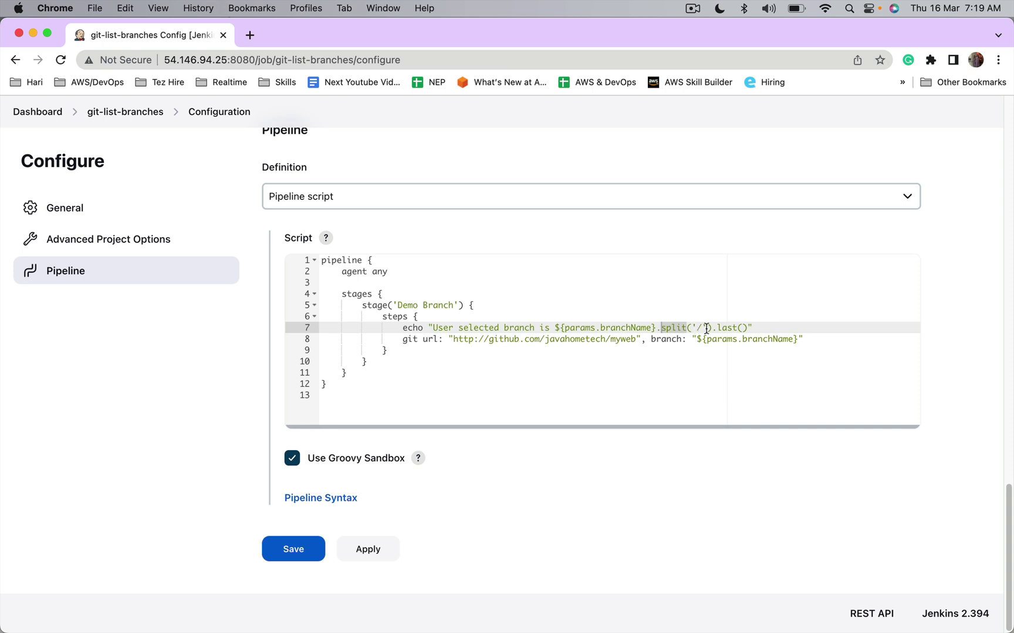
{"action": "left_click_drag", "start_coordinate": [718, 328], "coordinate": [745, 328]}
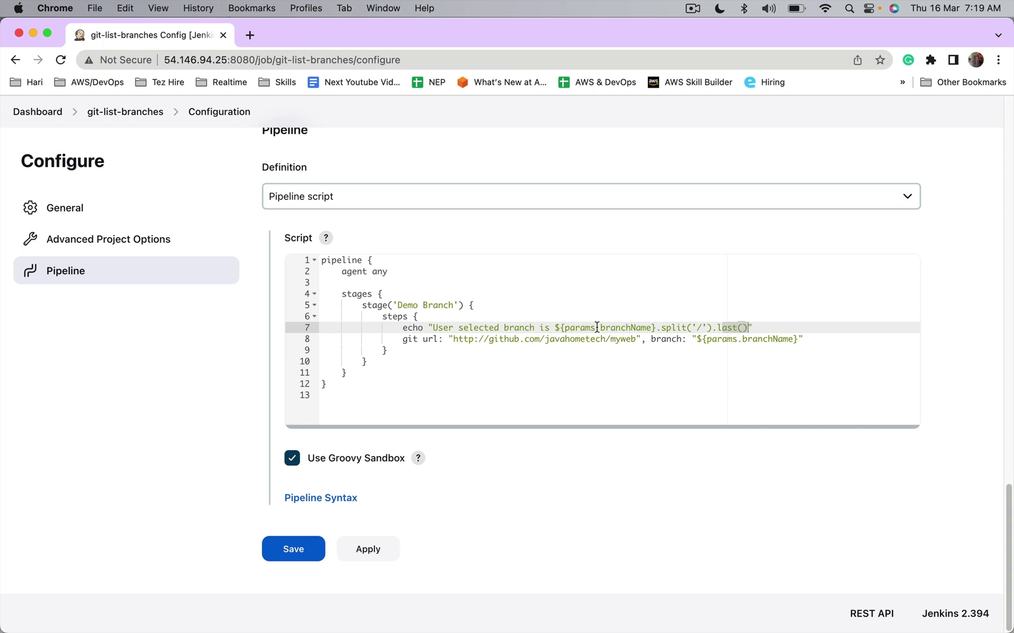
{"action": "left_click_drag", "start_coordinate": [553, 328], "coordinate": [747, 329]}
{"action": "key", "text": "cmd+c"}
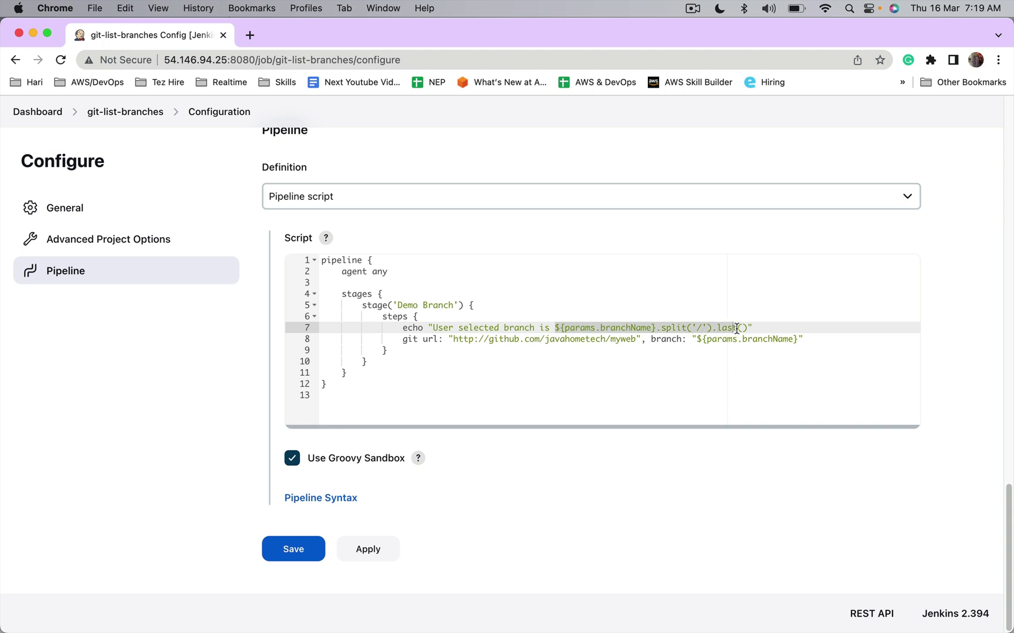
- Replace the git step's branch value on line 8 with the copied split('/').last() expression
{"action": "left_click", "coordinate": [697, 340]}
{"action": "left_click_drag", "start_coordinate": [697, 339], "coordinate": [797, 340]}
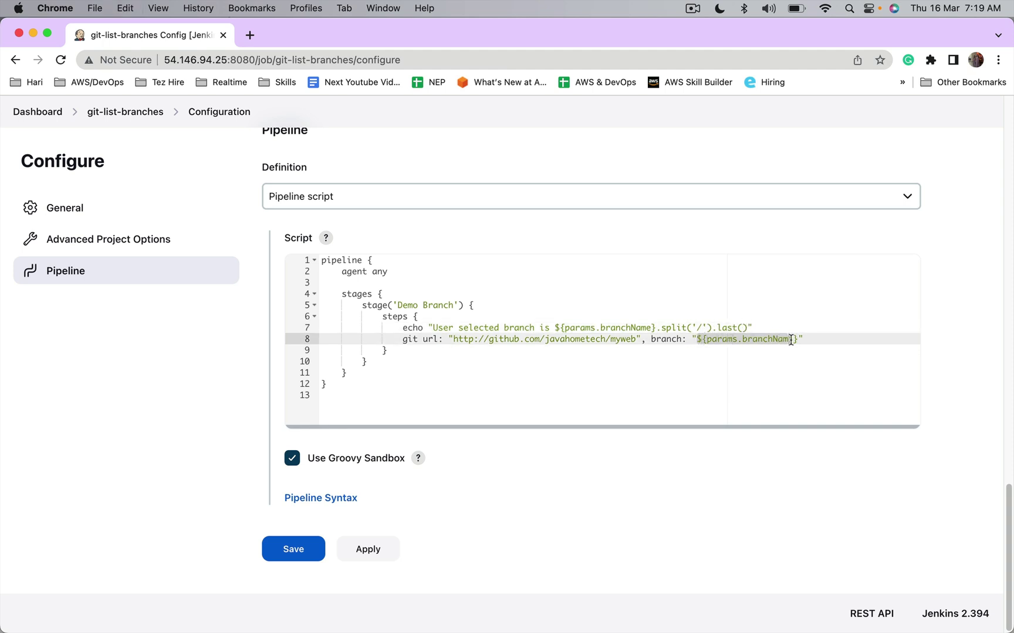
{"action": "key", "text": "cmd+v"}
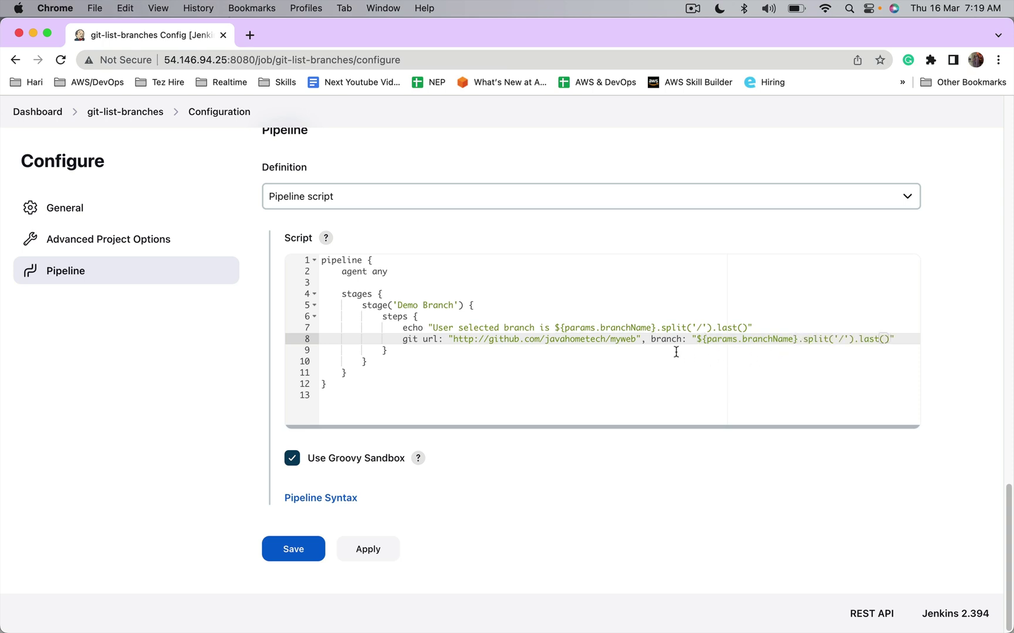
- Save the pipeline, build refs/heads/master, and view build #3's failed console output
{"action": "left_click", "coordinate": [288, 549]}
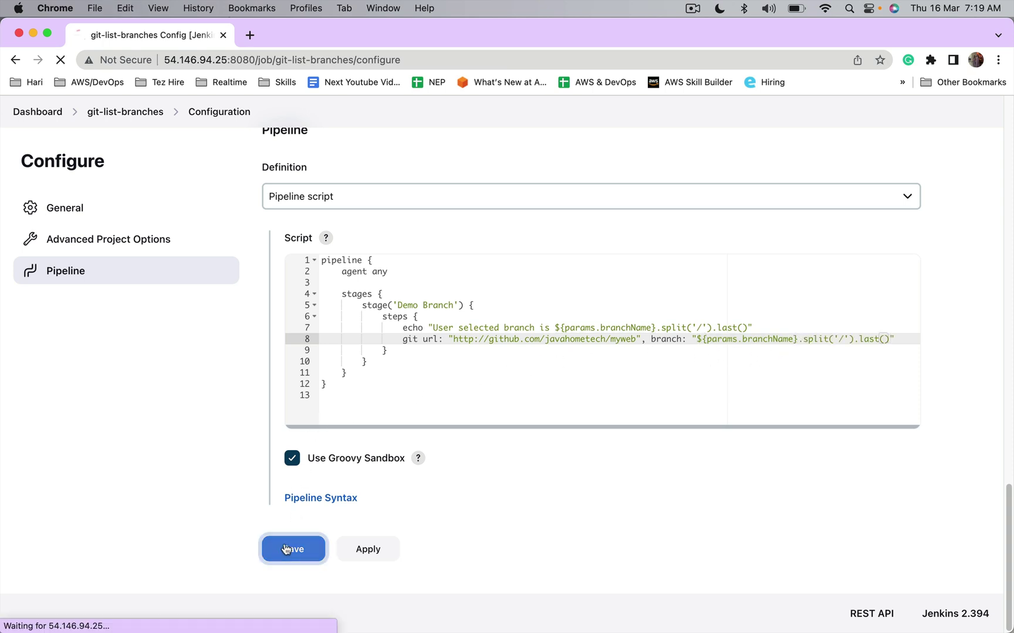
{"action": "left_click", "coordinate": [102, 267]}
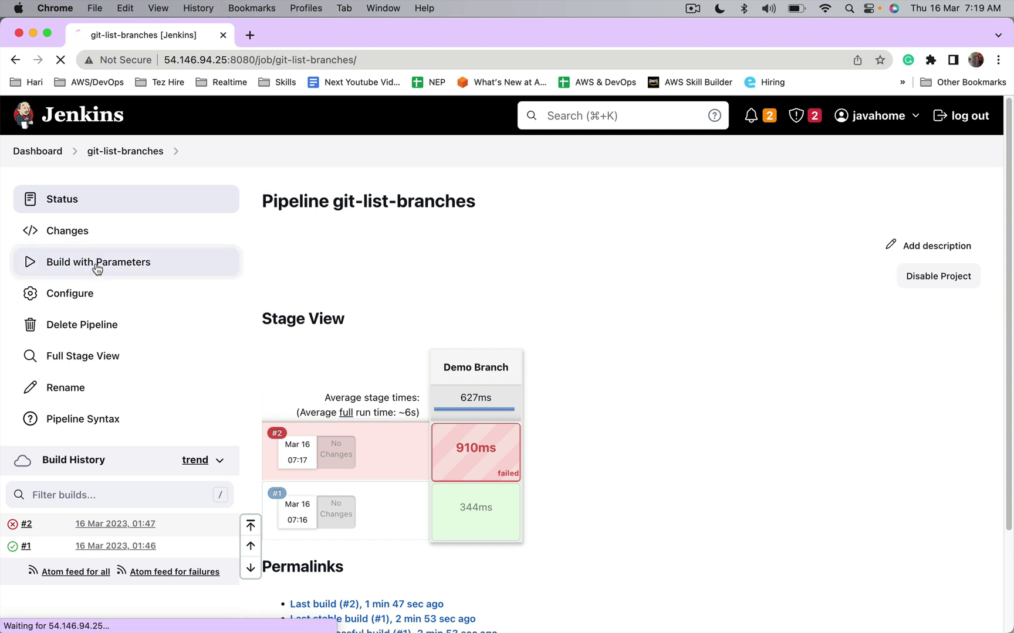
{"action": "left_click", "coordinate": [322, 325]}
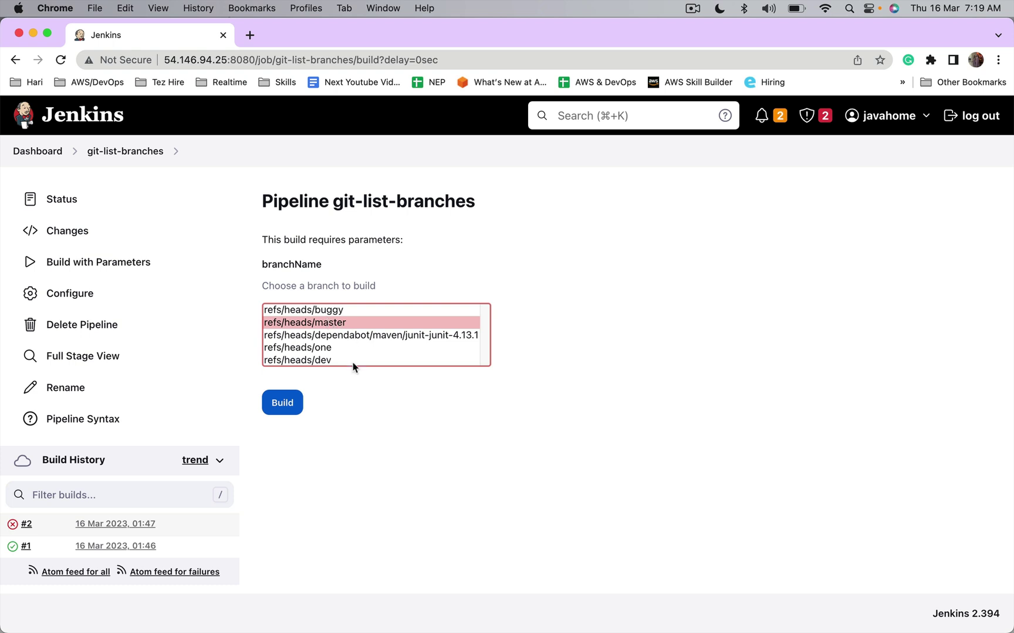
{"action": "left_click", "coordinate": [285, 403]}
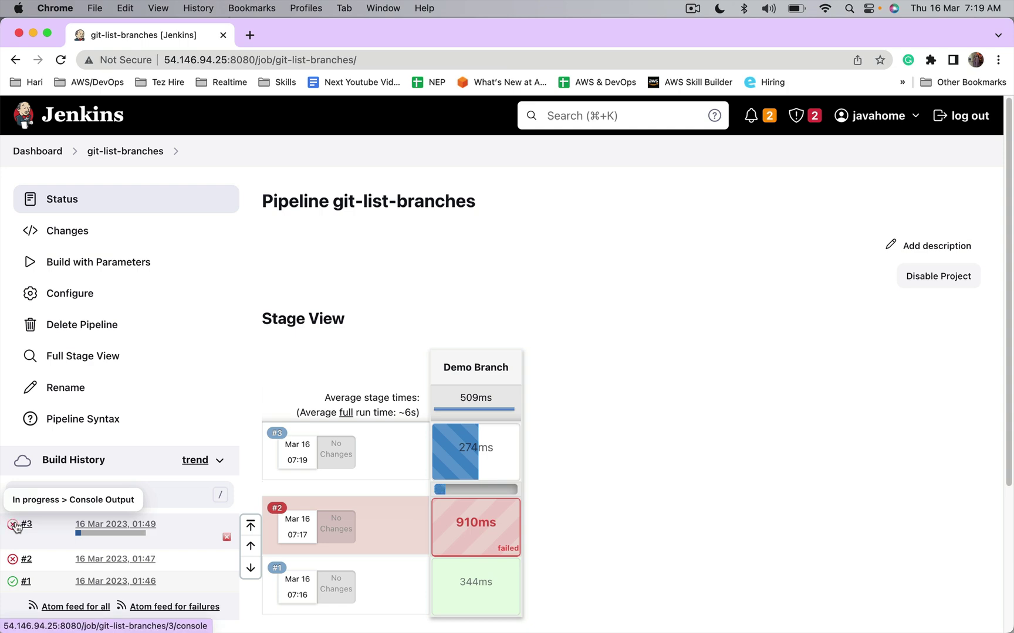
{"action": "left_click", "coordinate": [14, 528]}
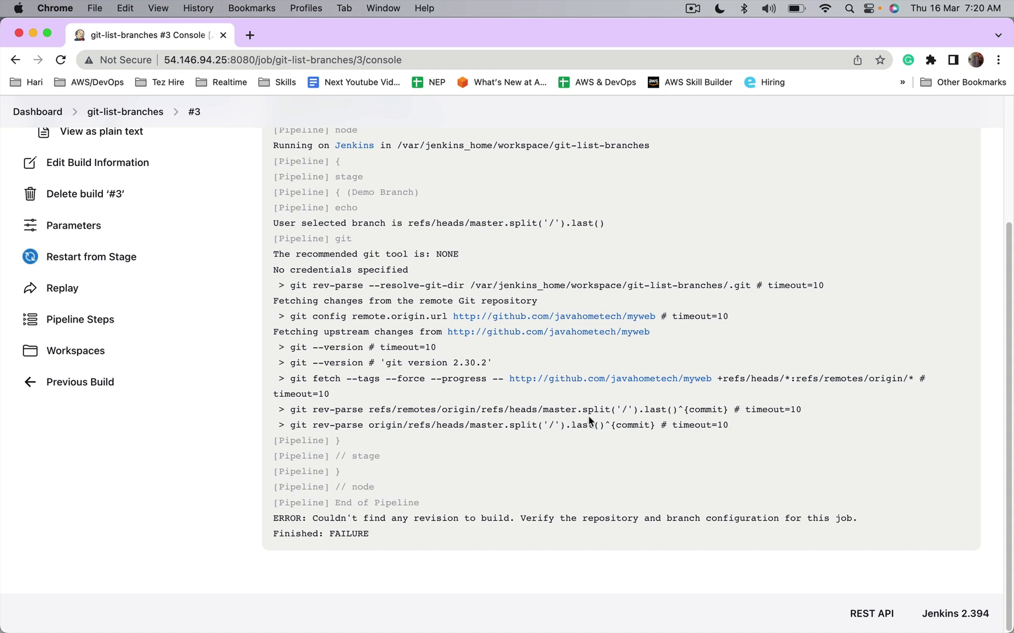
{"action": "scroll", "coordinate": [198, 290], "scroll_direction": "up", "scroll_amount": 1}
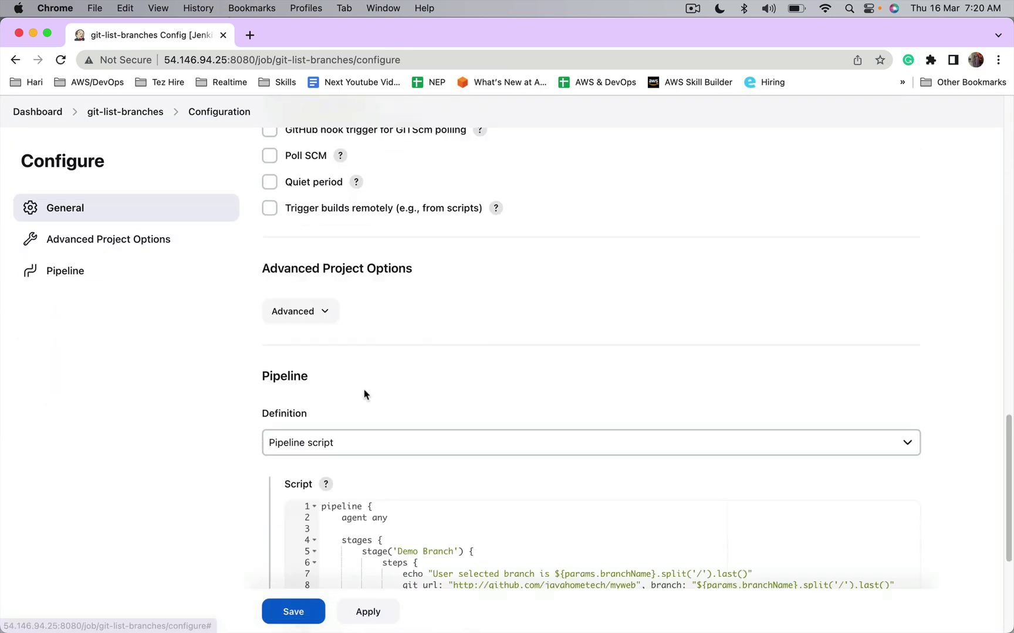
{"action": "scroll", "coordinate": [363, 394], "scroll_direction": "down", "scroll_amount": 5}
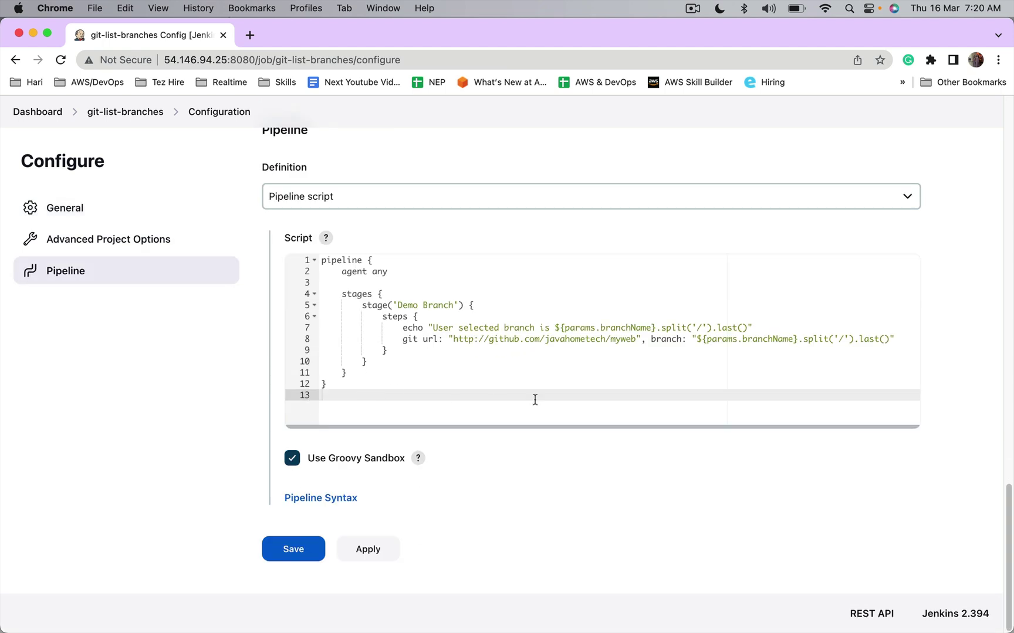
- Move the closing brace from after branchName to after .last() on echo line 7
{"action": "left_click", "coordinate": [656, 328]}
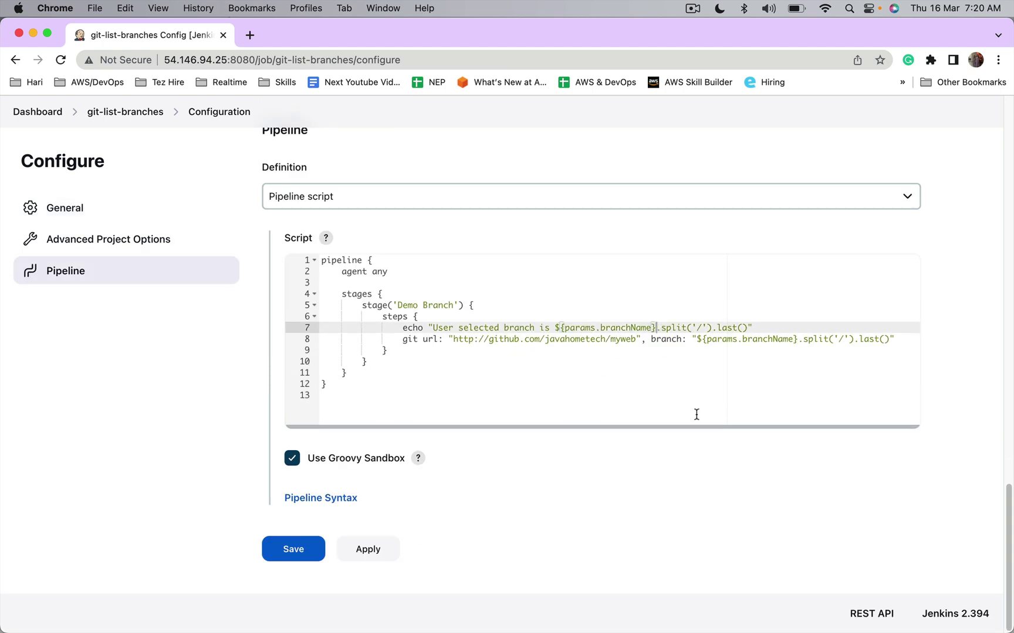
{"action": "key", "text": "BackSpace"}
{"action": "type", "text": "}"}
{"action": "left_click", "coordinate": [888, 339]}
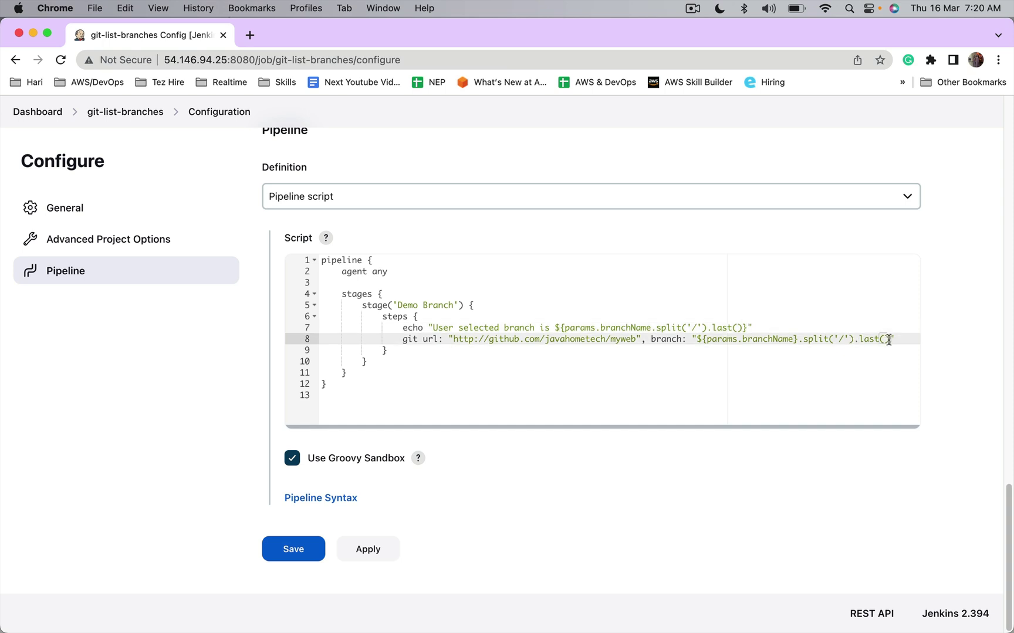
{"action": "type", "text": "}"}
- Move the closing brace from after branchName to after .last() on git branch line 8
{"action": "left_click", "coordinate": [797, 339]}
{"action": "key", "text": "BackSpace"}
{"action": "left_click", "coordinate": [868, 339]}
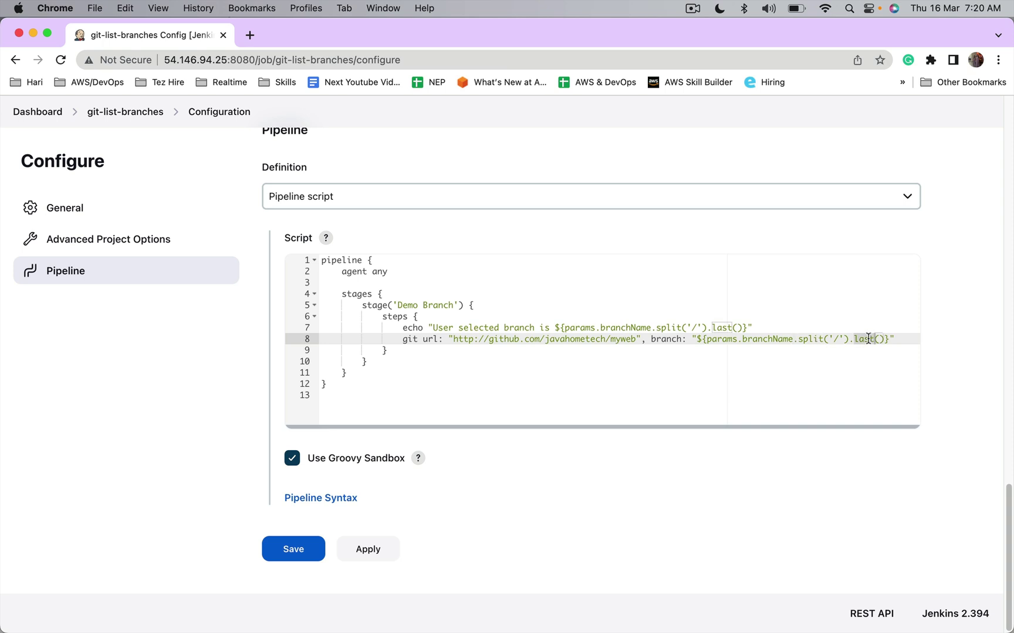
- Save the corrected pipeline, build refs/heads/master, and view build #4's console output
{"action": "left_click", "coordinate": [294, 549]}
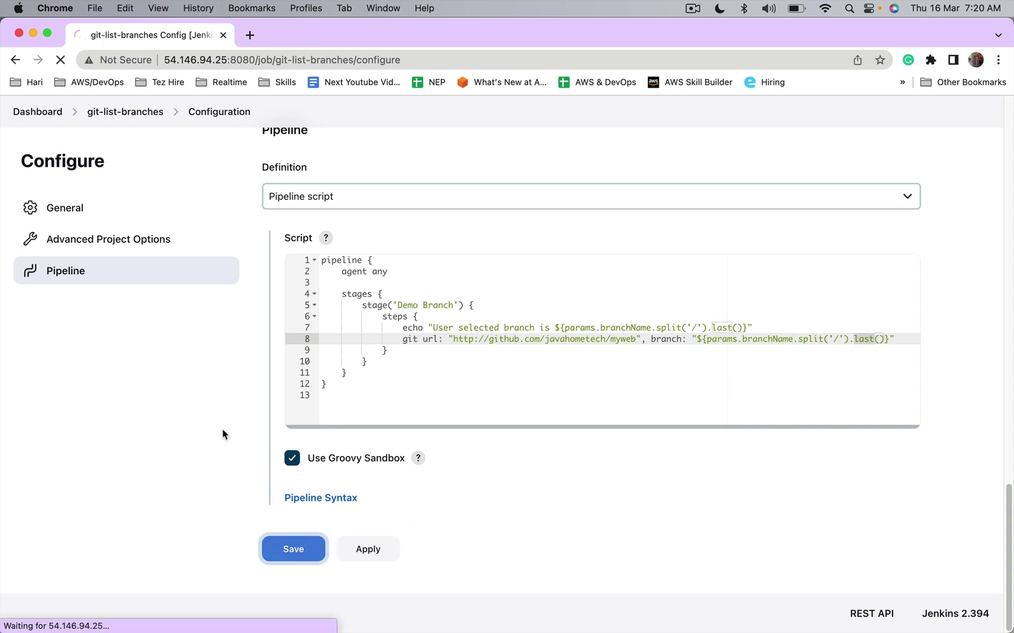
{"action": "left_click", "coordinate": [114, 262]}
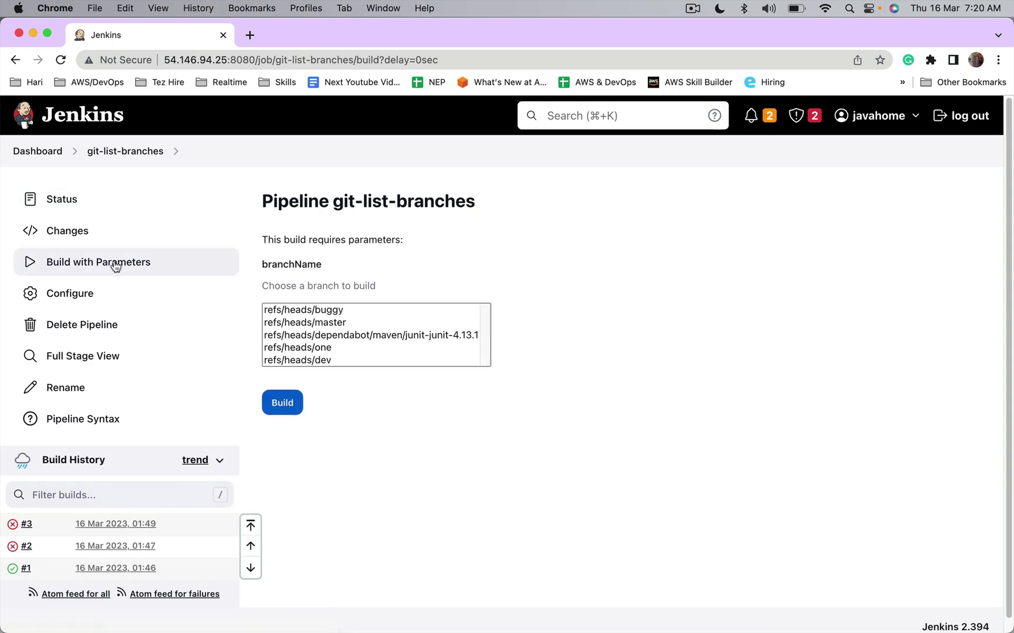
{"action": "left_click", "coordinate": [331, 326]}
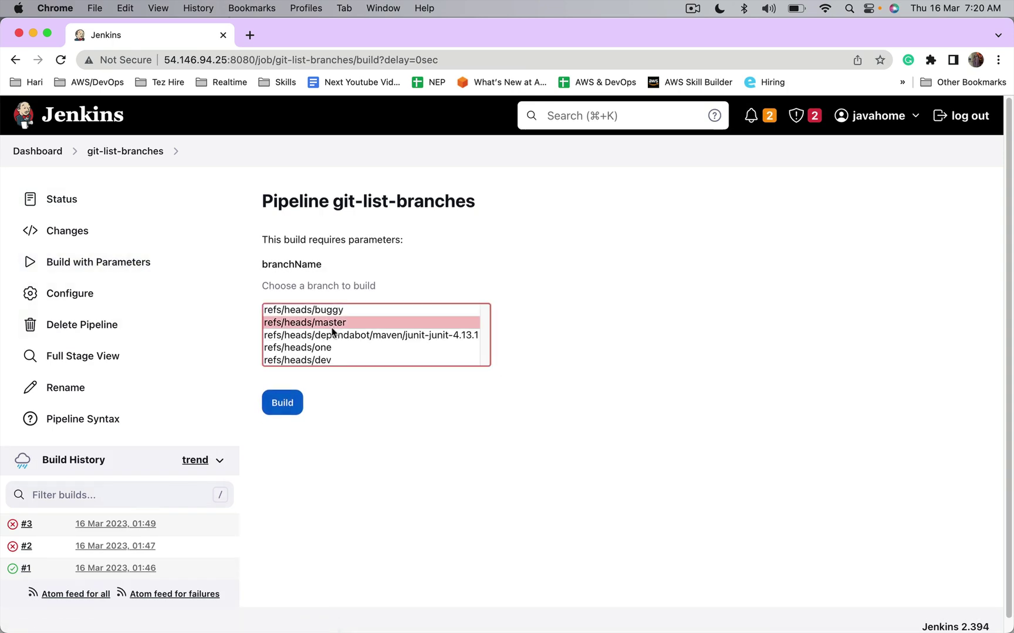
{"action": "left_click", "coordinate": [282, 405]}
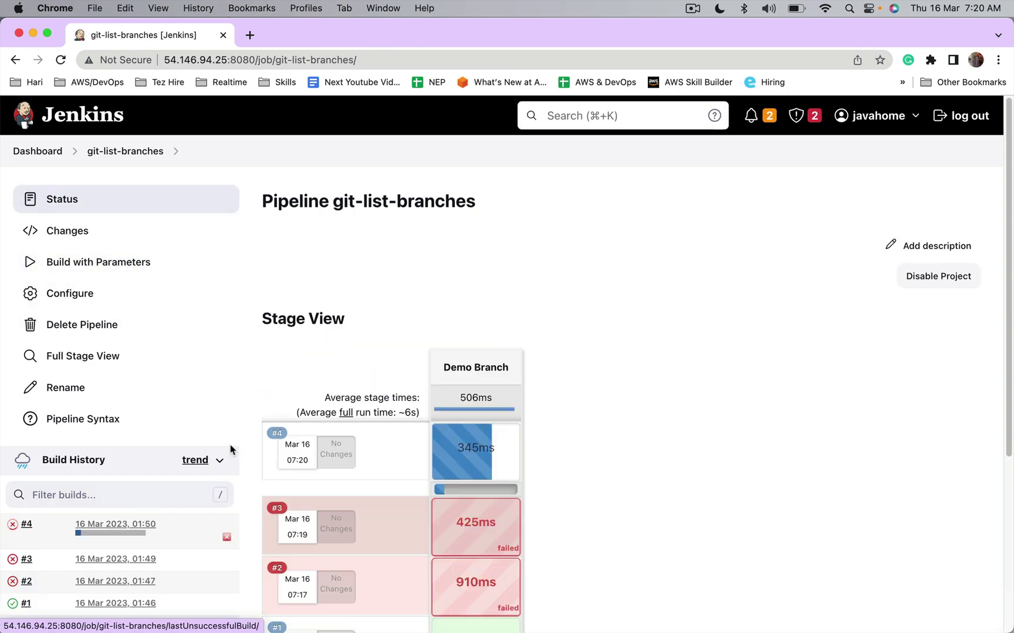
{"action": "left_click", "coordinate": [13, 527]}
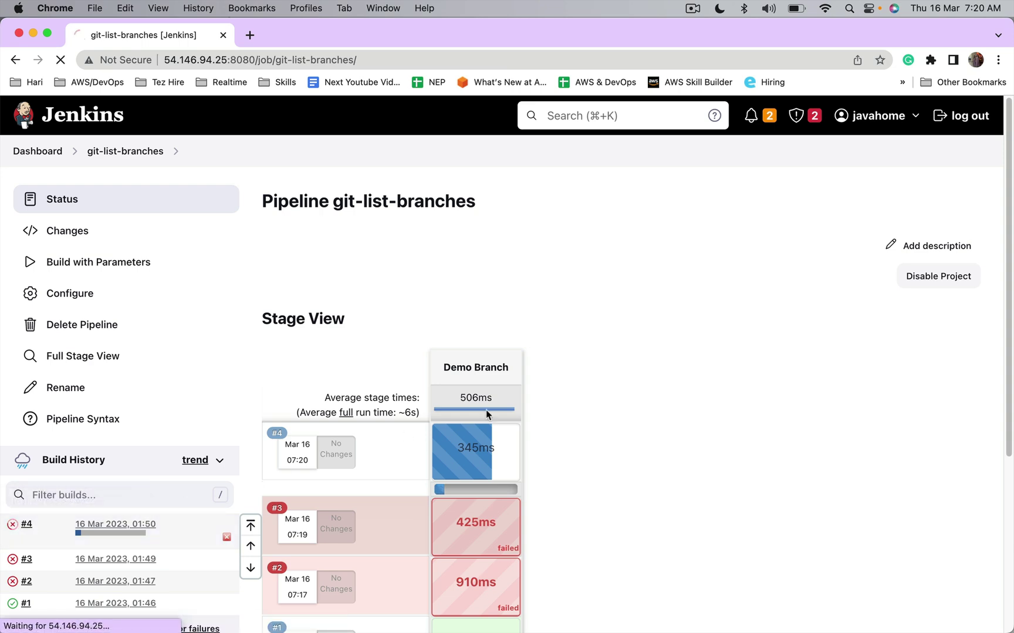